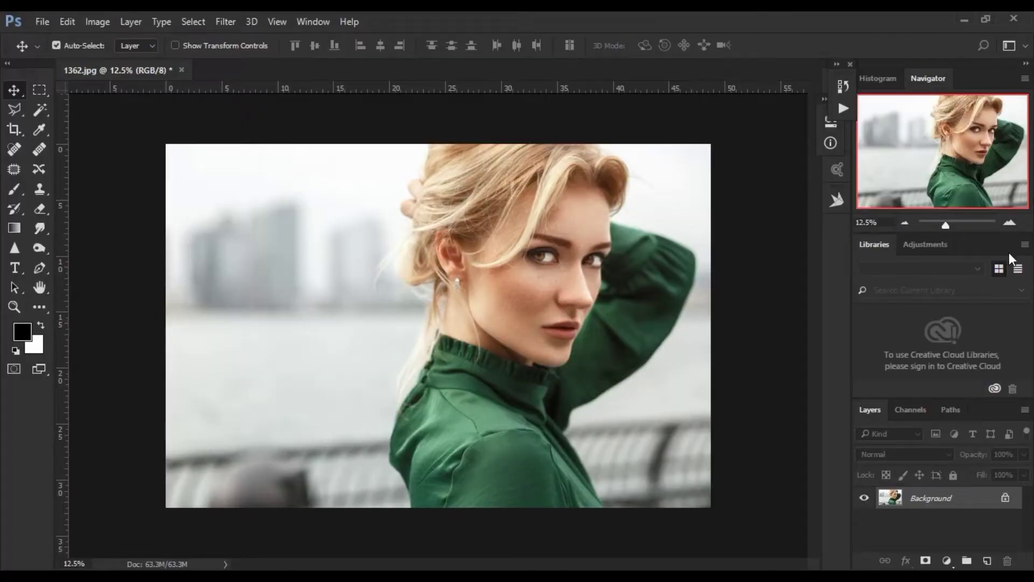
Duplicate the Background layer into Background copy and inspect the face up close
{"action": "right_click", "coordinate": [942, 498]}
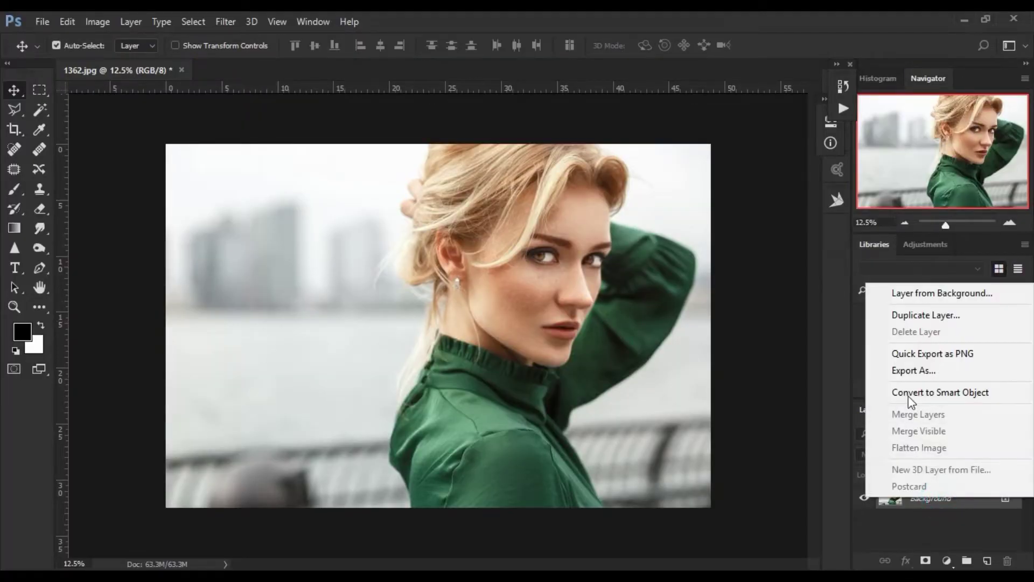
{"action": "left_click", "coordinate": [911, 314]}
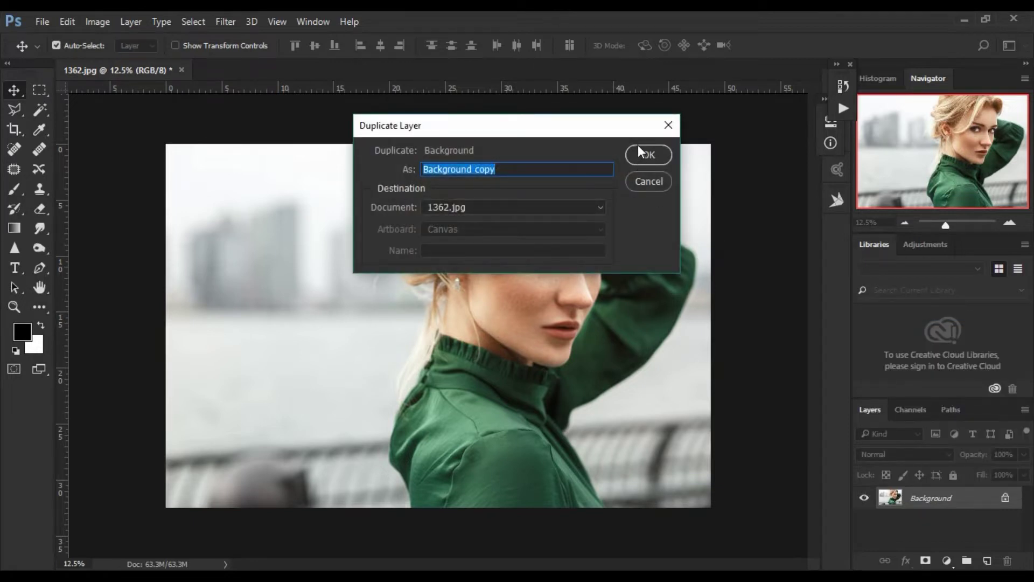
{"action": "left_click", "coordinate": [639, 154]}
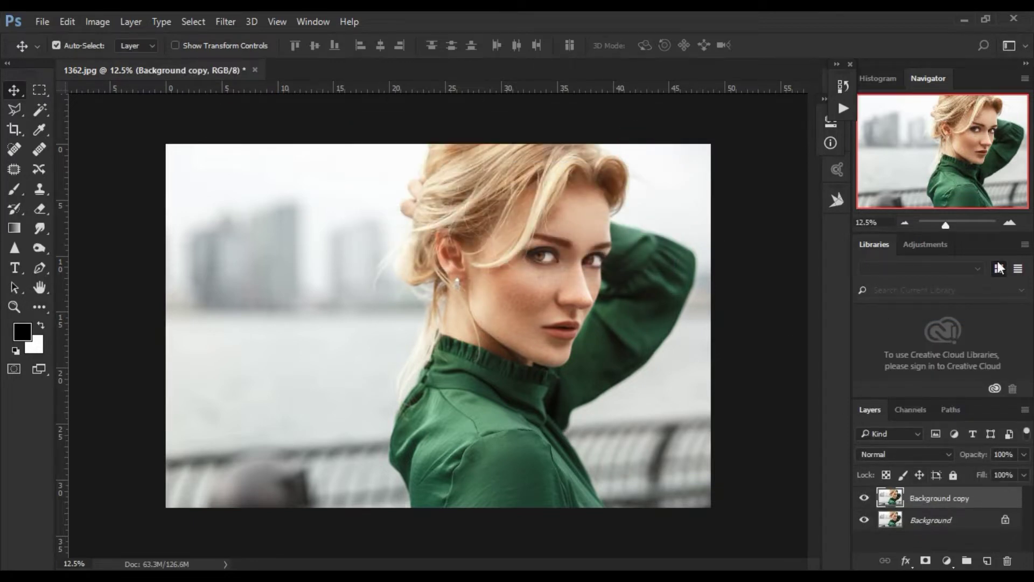
{"action": "left_click", "coordinate": [1004, 222]}
{"action": "left_click", "coordinate": [1005, 222]}
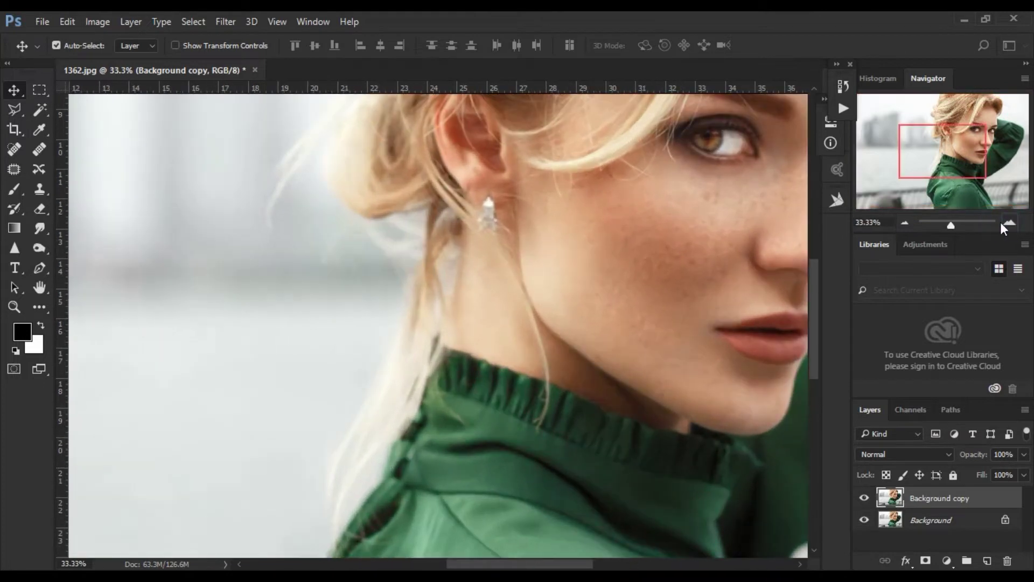
{"action": "left_click_drag", "start_coordinate": [905, 149], "coordinate": [929, 162]}
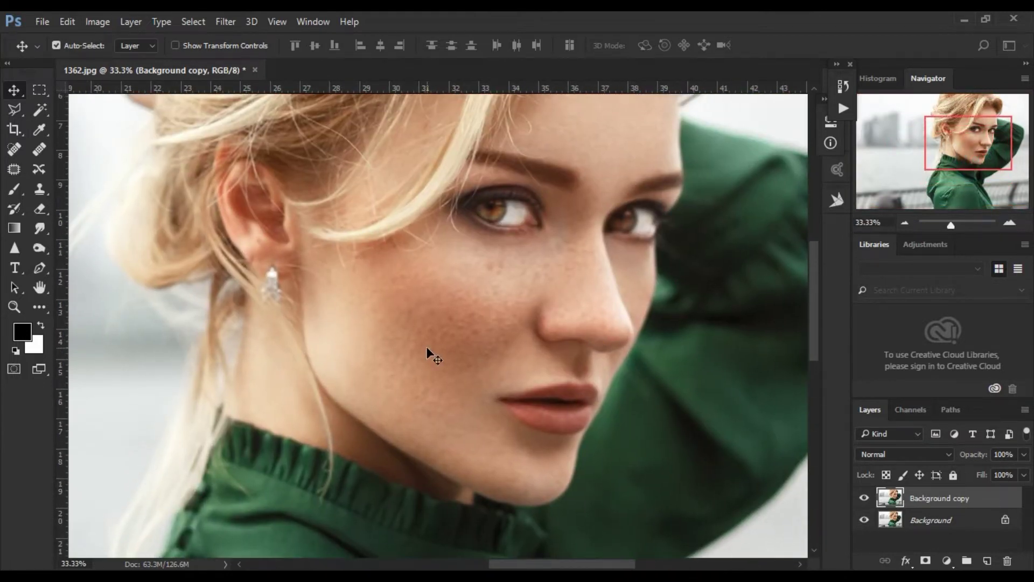
{"action": "left_click", "coordinate": [906, 221]}
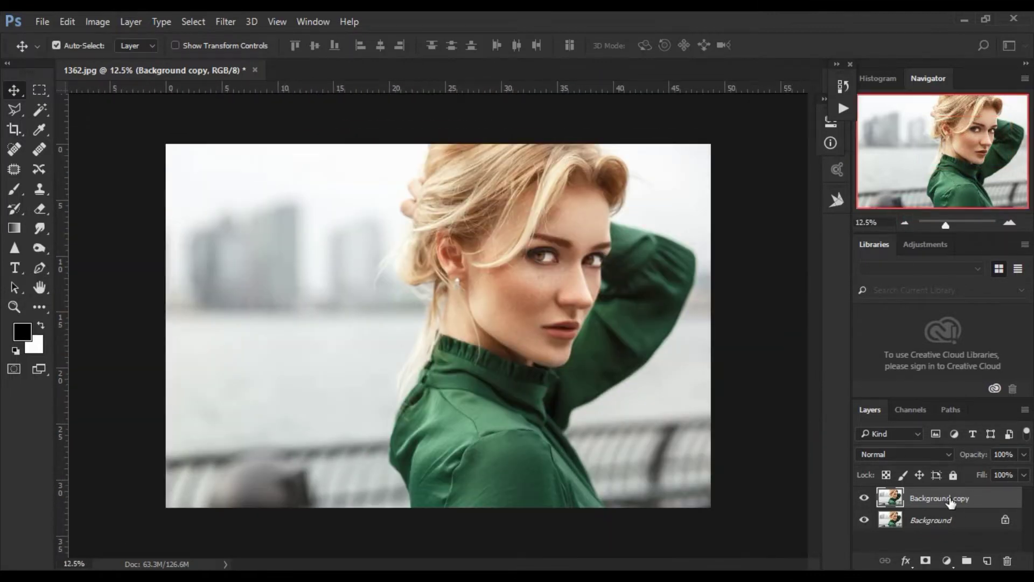
Duplicate Background copy to create Background copy 2
{"action": "right_click", "coordinate": [949, 501]}
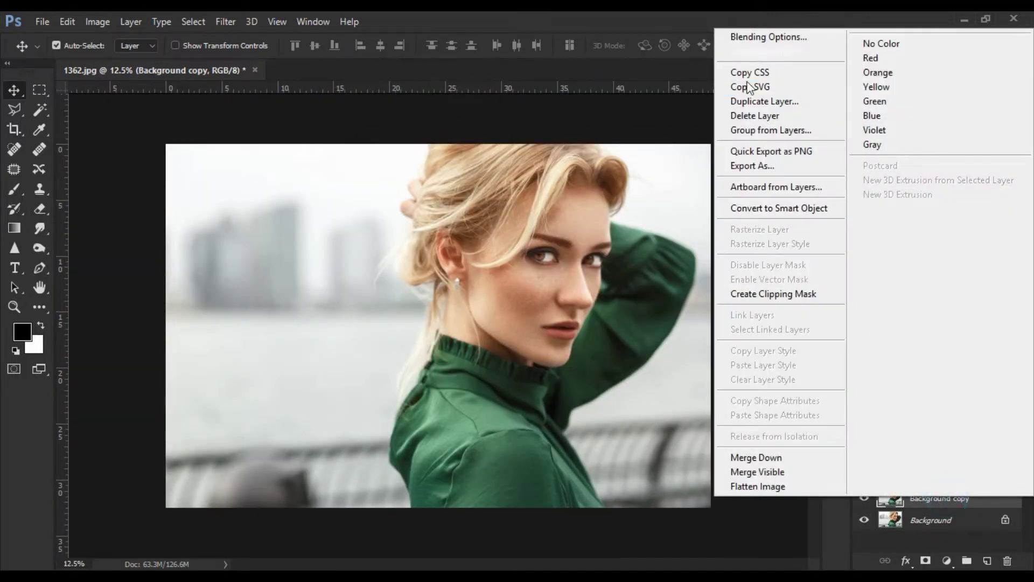
{"action": "left_click", "coordinate": [742, 103]}
{"action": "left_click", "coordinate": [655, 155]}
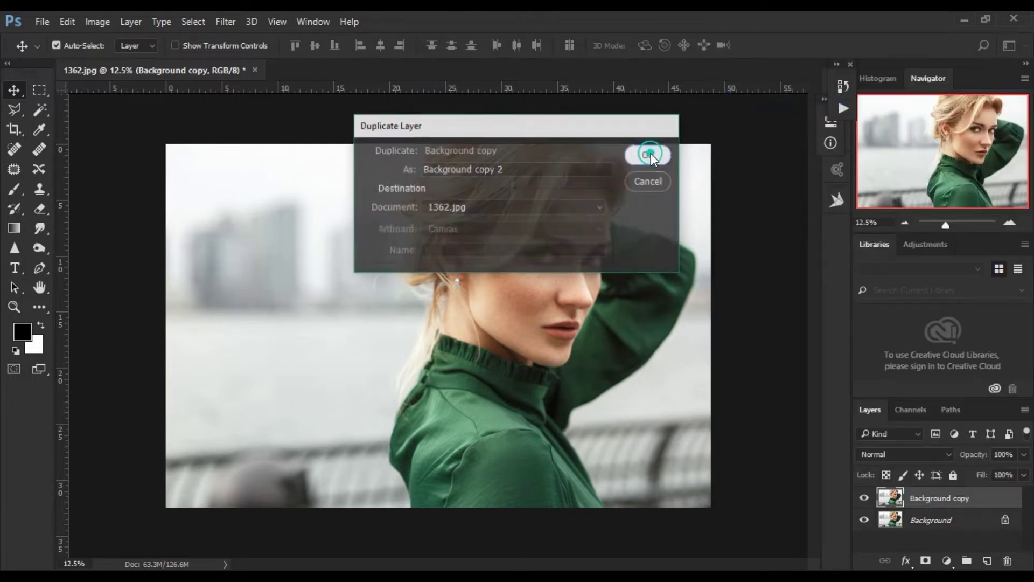
Rename Background copy to 'Blur' and hide Background copy 2
{"action": "left_click", "coordinate": [914, 525]}
{"action": "double_click", "coordinate": [931, 520]}
{"action": "key", "text": "BackSpace"}
{"action": "type", "text": "Blur"}
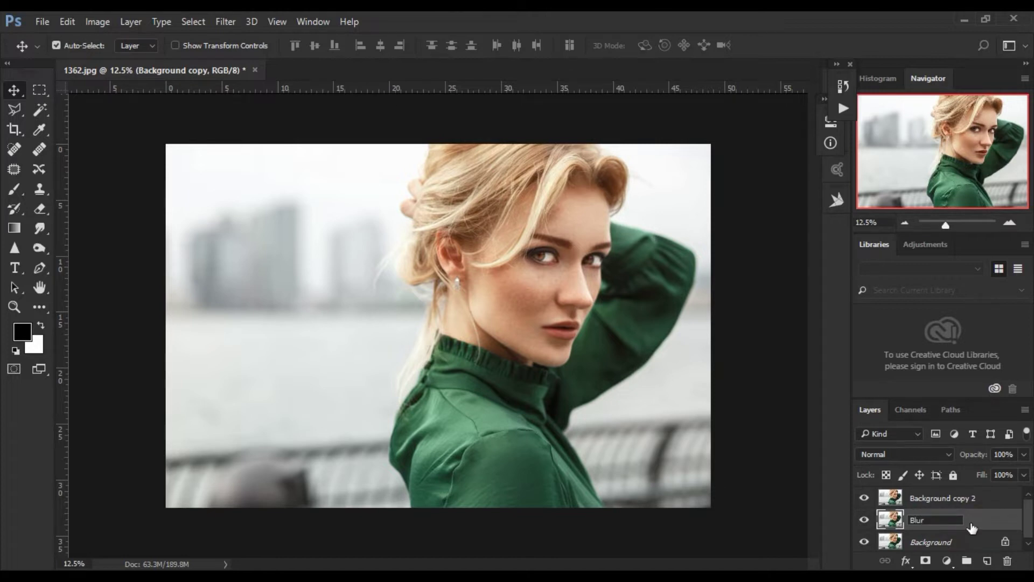
{"action": "key", "text": "Return"}
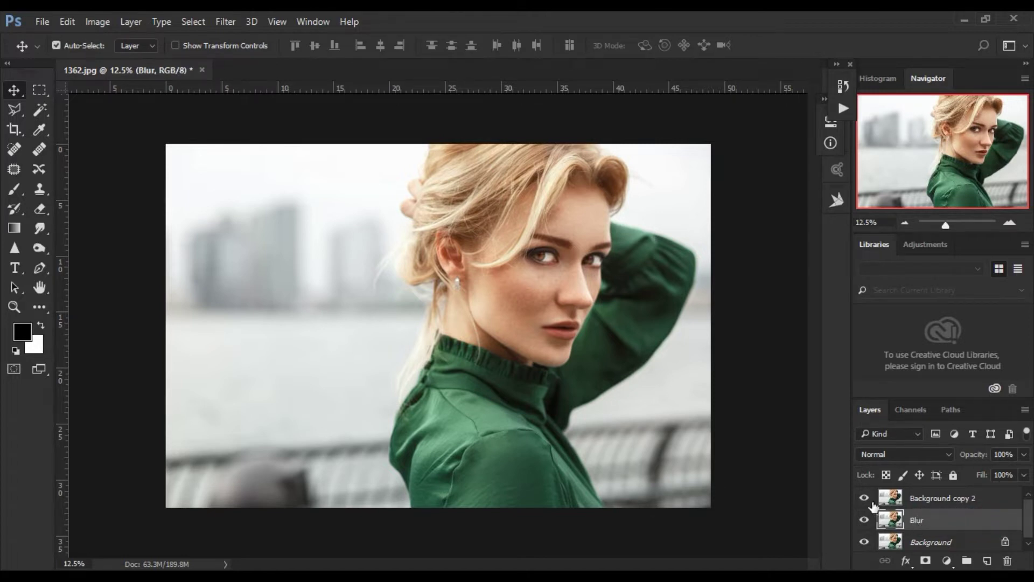
{"action": "left_click", "coordinate": [863, 499]}
Apply a Gaussian Blur with a 6.6-pixel radius to the Blur layer
{"action": "left_click", "coordinate": [224, 21]}
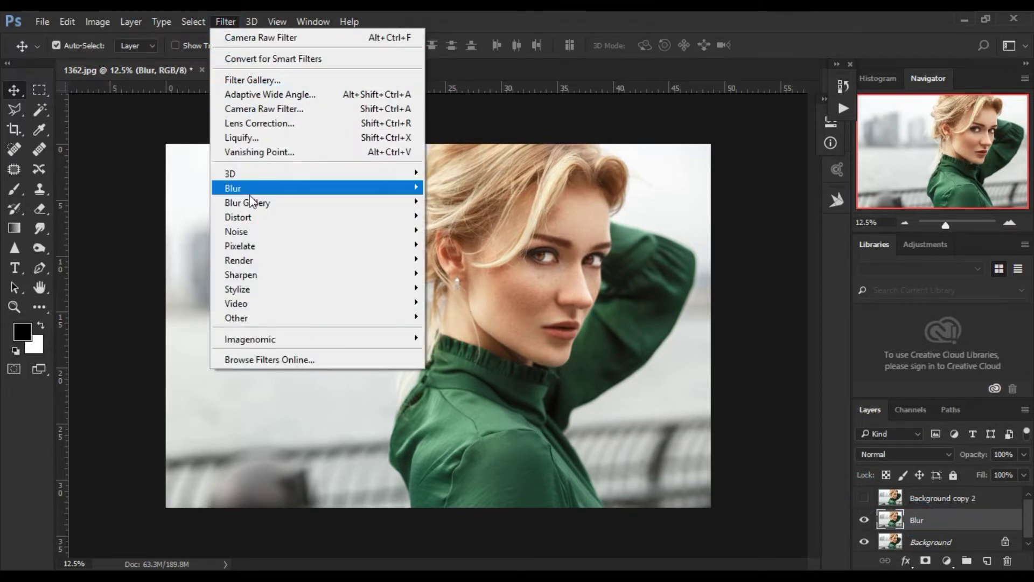
{"action": "mouse_move", "coordinate": [234, 187]}
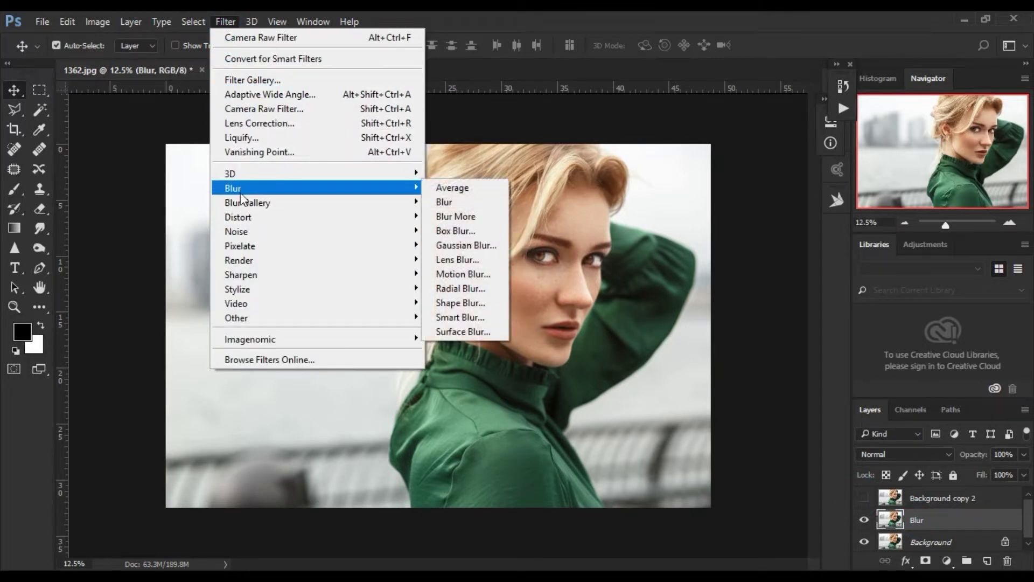
{"action": "left_click", "coordinate": [470, 246]}
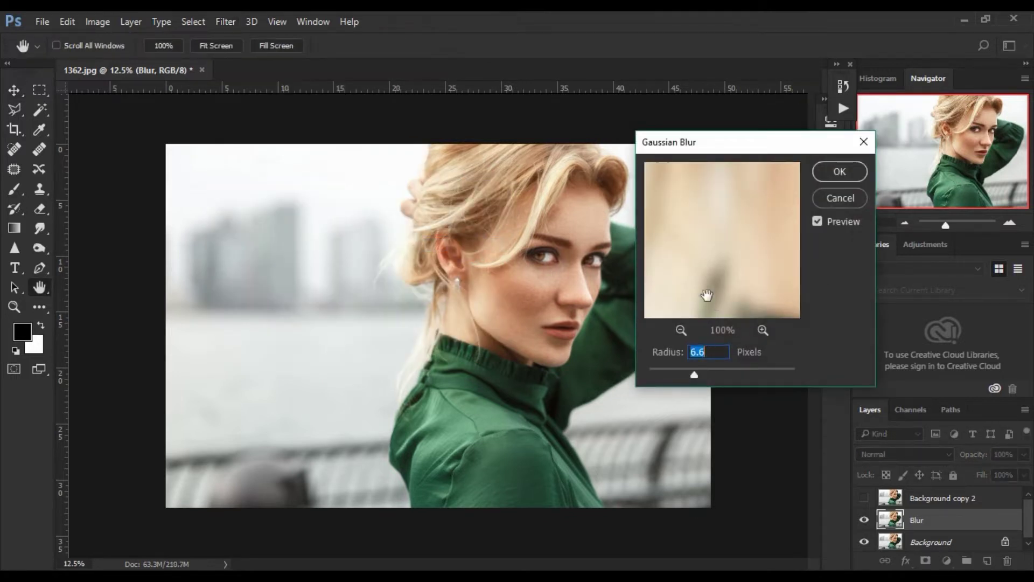
{"action": "left_click", "coordinate": [678, 326]}
{"action": "left_click", "coordinate": [679, 326]}
{"action": "left_click_drag", "start_coordinate": [784, 222], "coordinate": [688, 261]}
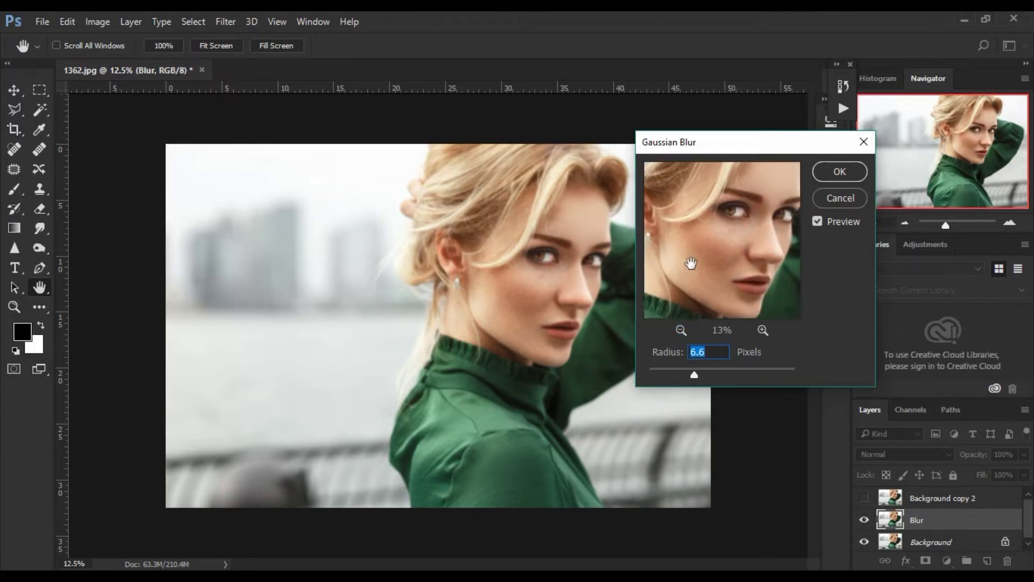
{"action": "left_click", "coordinate": [762, 328]}
{"action": "left_click_drag", "start_coordinate": [733, 316], "coordinate": [722, 268]}
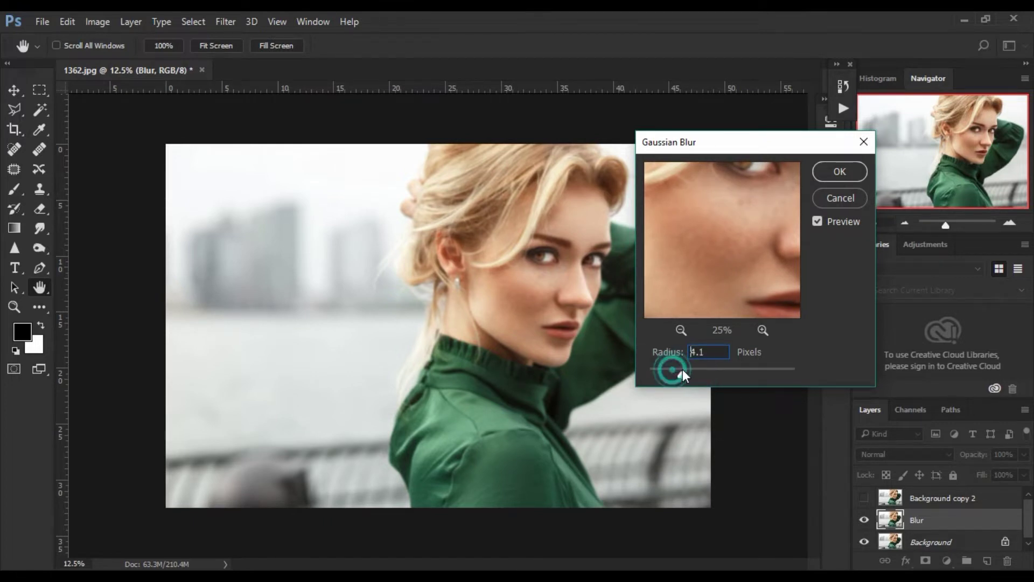
{"action": "left_click_drag", "start_coordinate": [694, 372], "coordinate": [696, 372]}
{"action": "left_click", "coordinate": [845, 170]}
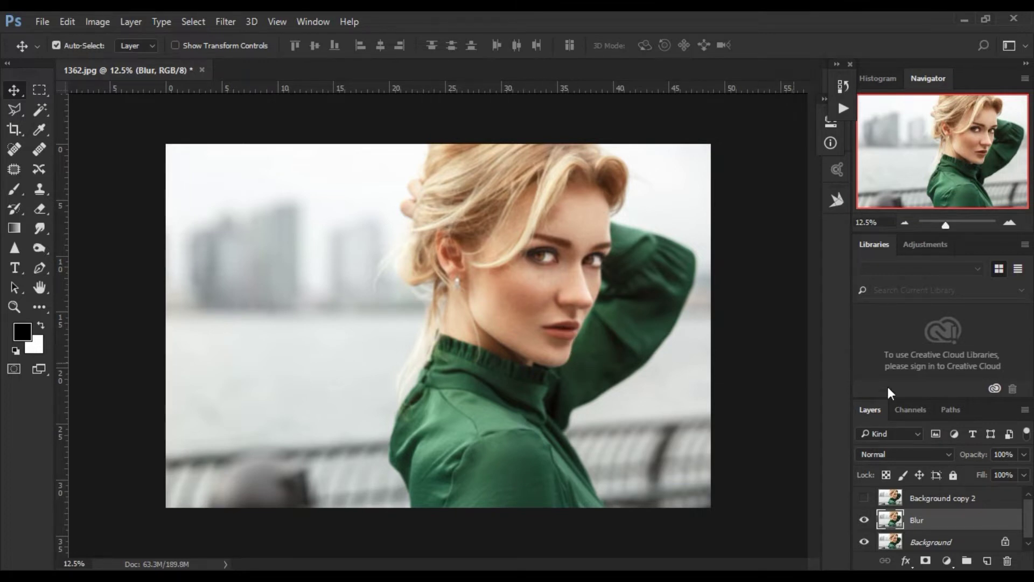
Show Background copy 2 again and add a white layer mask to it
{"action": "left_click", "coordinate": [881, 496]}
{"action": "left_click", "coordinate": [864, 498]}
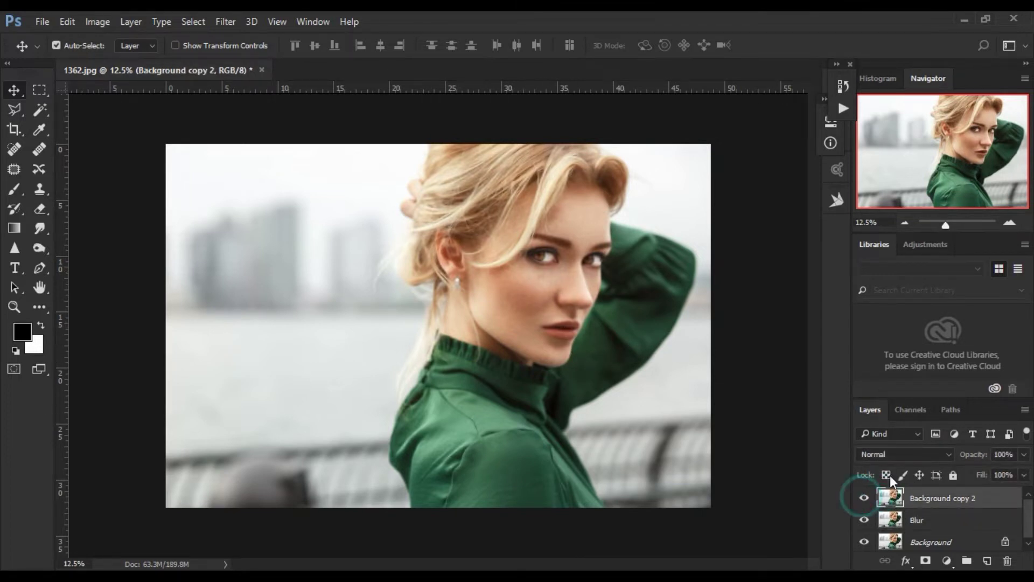
{"action": "left_click", "coordinate": [926, 562]}
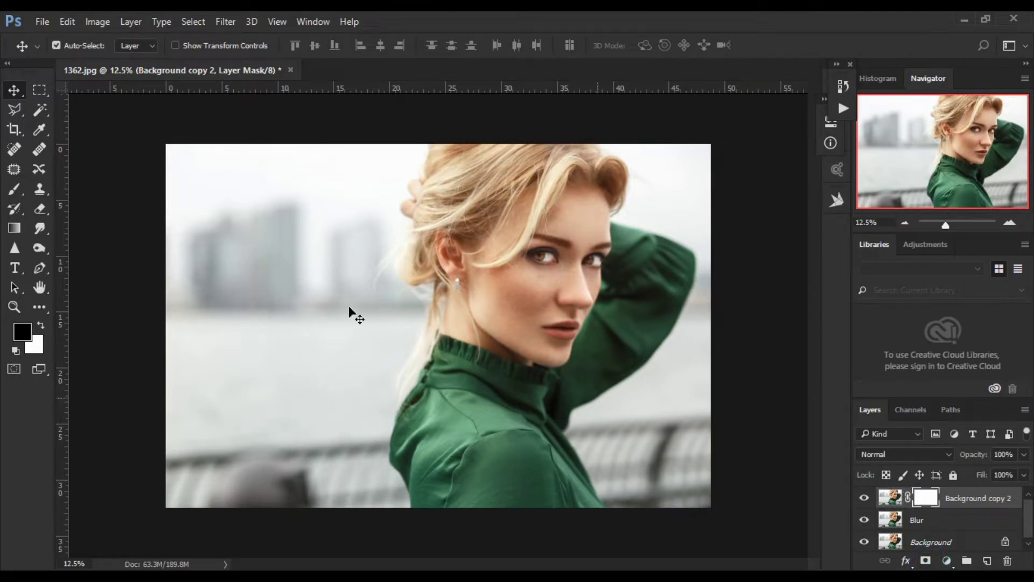
At 50% zoom, paint black on the mask over the cheek with the Brush
{"action": "left_click", "coordinate": [15, 190]}
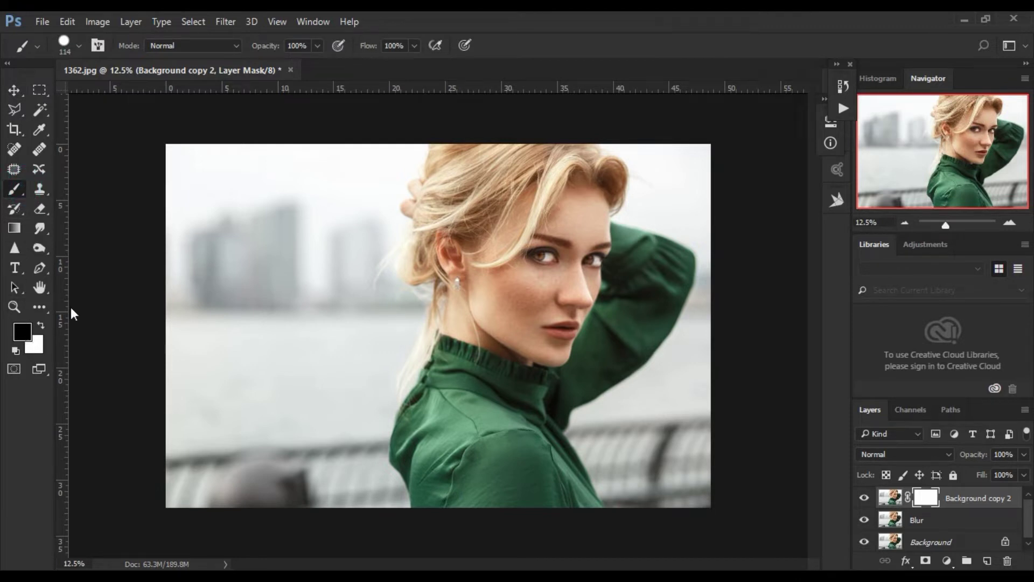
{"action": "left_click", "coordinate": [1010, 223]}
{"action": "left_click", "coordinate": [1009, 222]}
{"action": "mouse_move", "coordinate": [968, 172]}
{"action": "left_mouse_down"}
{"action": "mouse_move", "coordinate": [977, 156]}
{"action": "mouse_move", "coordinate": [1001, 191]}
{"action": "left_mouse_up"}
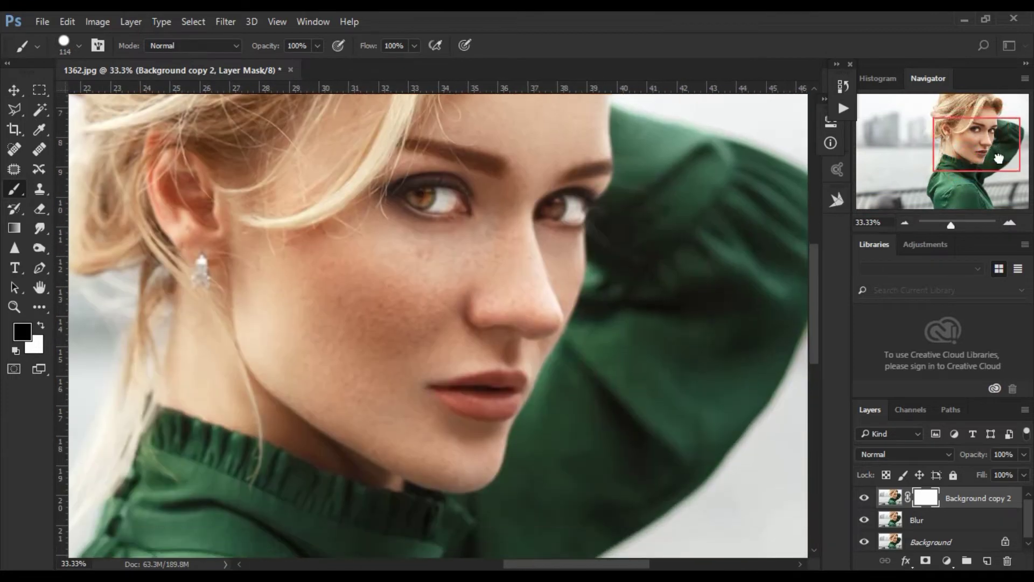
{"action": "left_click", "coordinate": [1010, 223]}
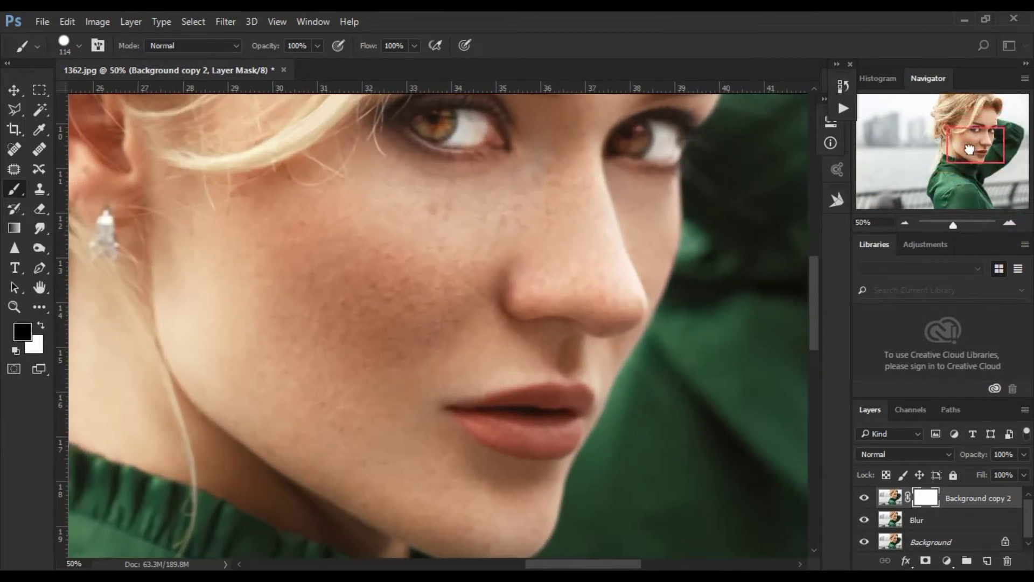
{"action": "left_click_drag", "start_coordinate": [977, 145], "coordinate": [970, 141]}
{"action": "mouse_move", "coordinate": [501, 350]}
{"action": "left_mouse_down"}
{"action": "mouse_move", "coordinate": [429, 305]}
{"action": "mouse_move", "coordinate": [438, 291]}
{"action": "mouse_move", "coordinate": [411, 277]}
{"action": "mouse_move", "coordinate": [353, 286]}
{"action": "mouse_move", "coordinate": [392, 381]}
{"action": "mouse_move", "coordinate": [487, 354]}
{"action": "mouse_move", "coordinate": [466, 340]}
{"action": "mouse_move", "coordinate": [489, 392]}
{"action": "mouse_move", "coordinate": [508, 328]}
{"action": "mouse_move", "coordinate": [446, 300]}
{"action": "mouse_move", "coordinate": [446, 280]}
{"action": "mouse_move", "coordinate": [535, 288]}
{"action": "mouse_move", "coordinate": [568, 263]}
{"action": "mouse_move", "coordinate": [458, 247]}
{"action": "mouse_move", "coordinate": [539, 274]}
{"action": "mouse_move", "coordinate": [603, 263]}
{"action": "mouse_move", "coordinate": [628, 248]}
{"action": "mouse_move", "coordinate": [652, 316]}
{"action": "mouse_move", "coordinate": [614, 323]}
{"action": "mouse_move", "coordinate": [661, 342]}
{"action": "mouse_move", "coordinate": [619, 334]}
{"action": "left_mouse_up"}
Paint the mask over the cheek, jaw, under-eye area and chin
{"action": "mouse_move", "coordinate": [392, 381]}
{"action": "left_mouse_down"}
{"action": "mouse_move", "coordinate": [383, 426]}
{"action": "mouse_move", "coordinate": [394, 436]}
{"action": "left_mouse_up"}
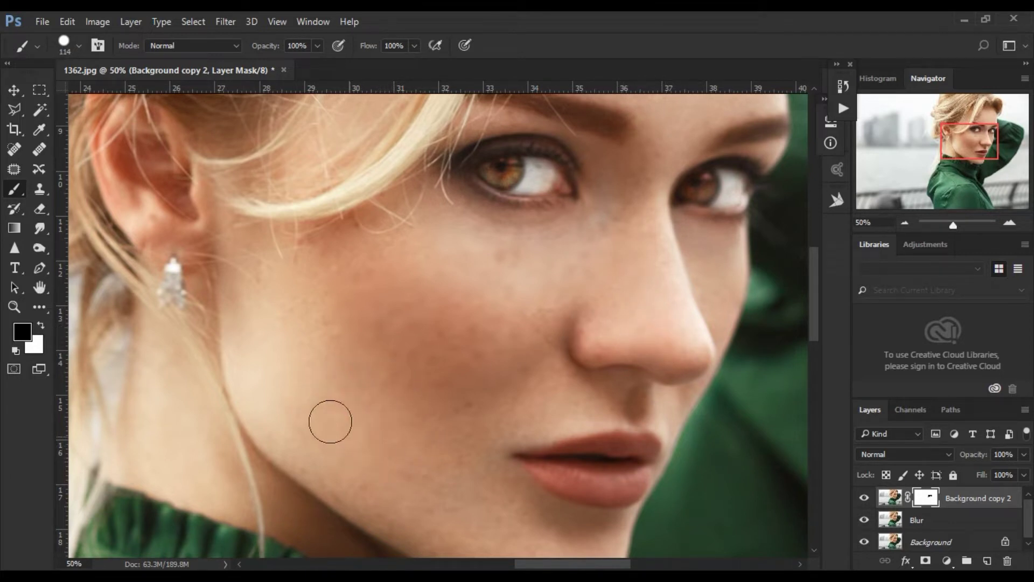
{"action": "left_click_drag", "start_coordinate": [292, 370], "coordinate": [416, 495]}
{"action": "left_click_drag", "start_coordinate": [362, 409], "coordinate": [478, 490]}
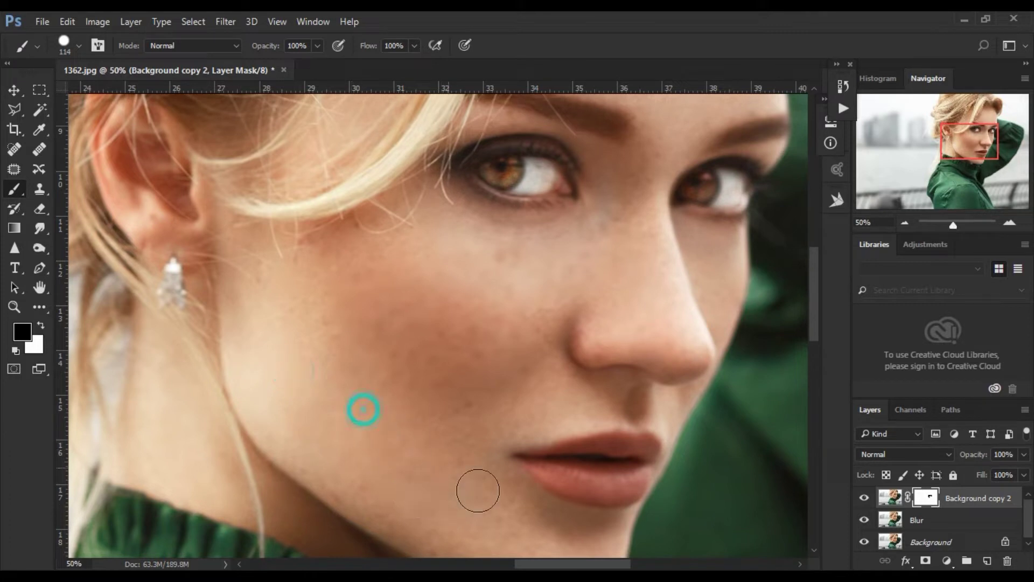
{"action": "left_click_drag", "start_coordinate": [360, 367], "coordinate": [354, 360]}
{"action": "left_click_drag", "start_coordinate": [319, 328], "coordinate": [411, 328]}
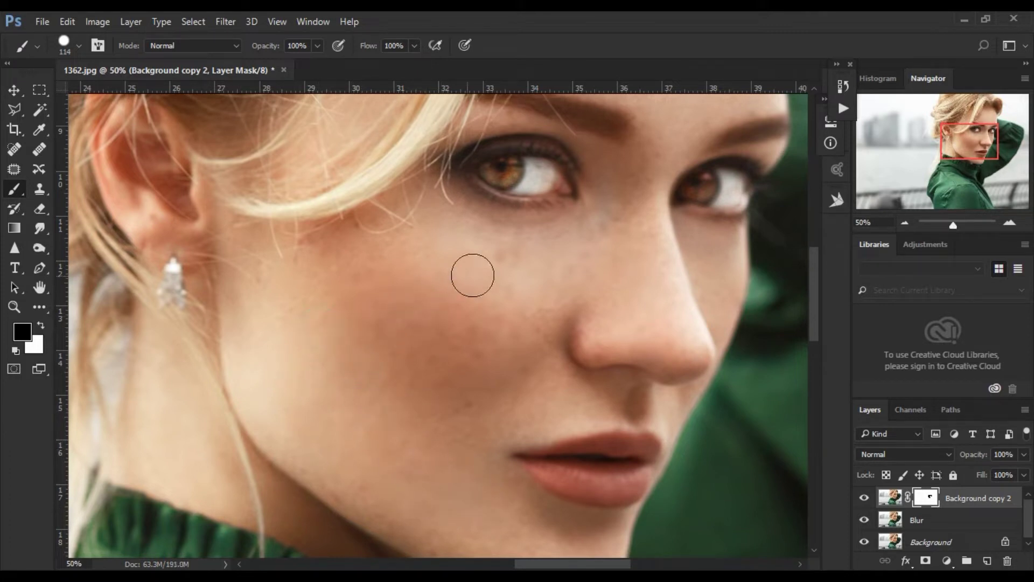
{"action": "left_click", "coordinate": [496, 260]}
{"action": "left_click_drag", "start_coordinate": [361, 261], "coordinate": [325, 280]}
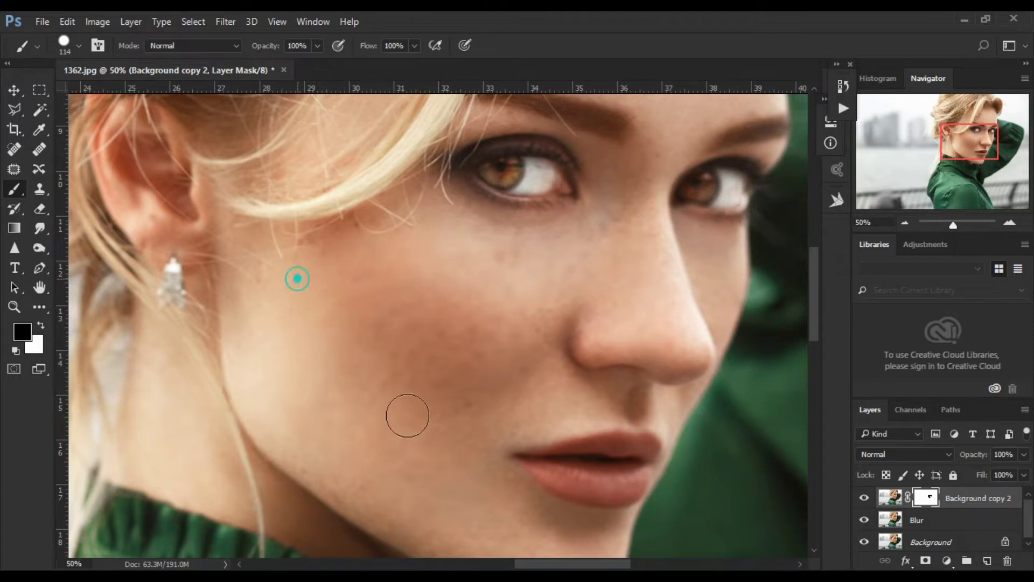
{"action": "left_click_drag", "start_coordinate": [458, 346], "coordinate": [485, 469]}
{"action": "left_click", "coordinate": [530, 551]}
Paint the mask over the nose bridge and forehead skin, then view the whole portrait
{"action": "left_click_drag", "start_coordinate": [653, 238], "coordinate": [653, 265]}
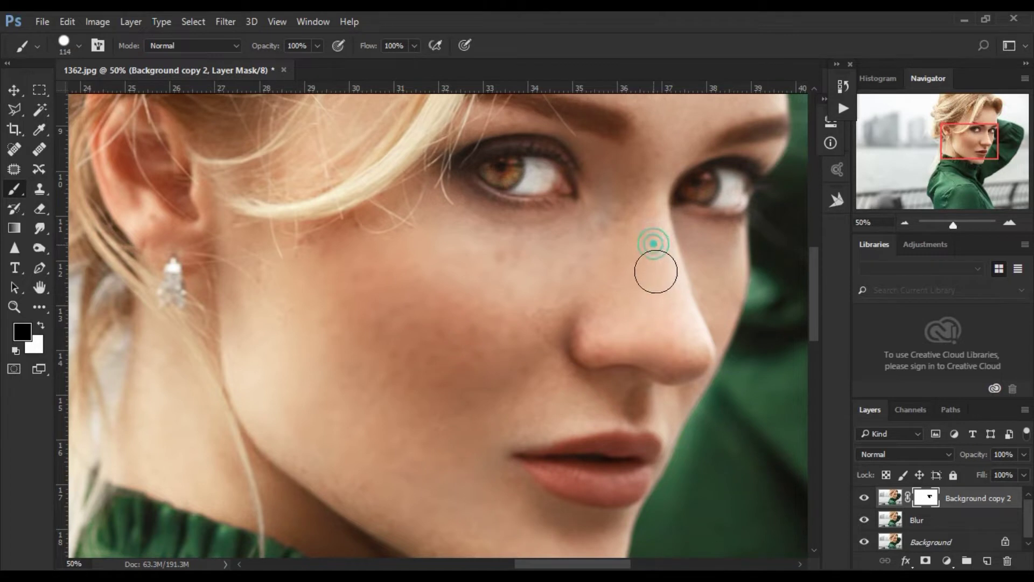
{"action": "left_click", "coordinate": [624, 224]}
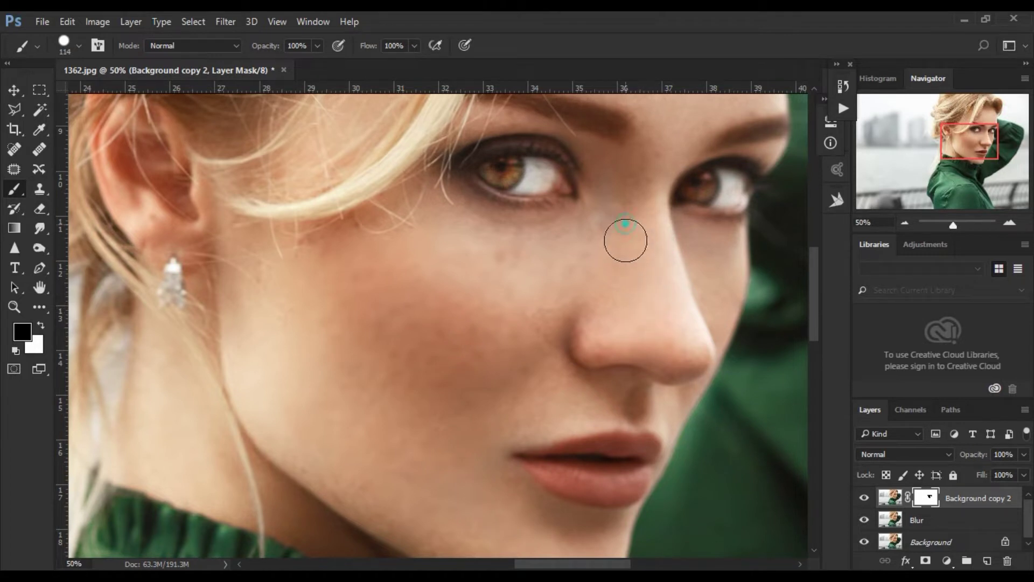
{"action": "left_click", "coordinate": [614, 267]}
{"action": "left_click", "coordinate": [509, 273]}
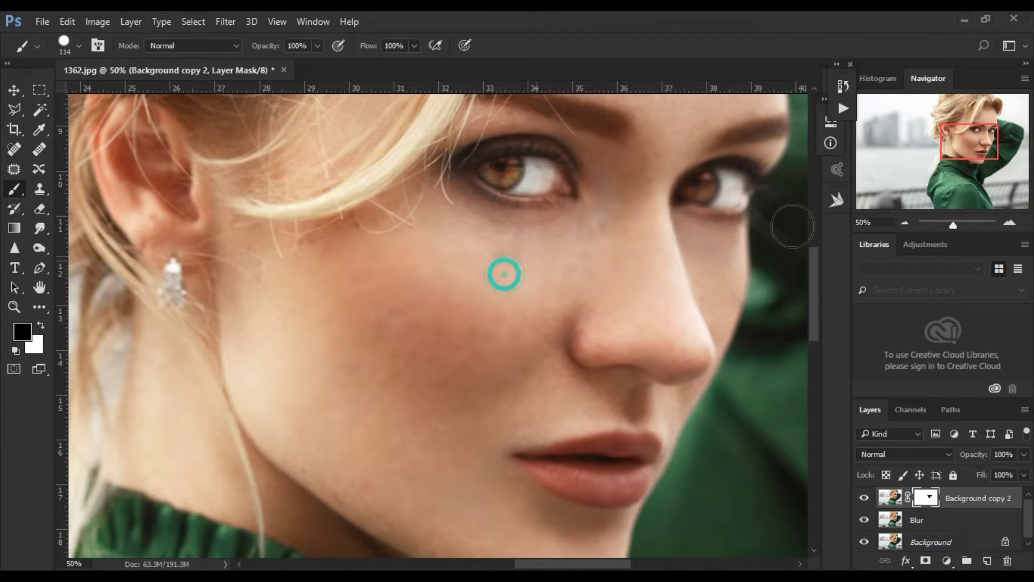
{"action": "left_click_drag", "start_coordinate": [974, 147], "coordinate": [982, 132]}
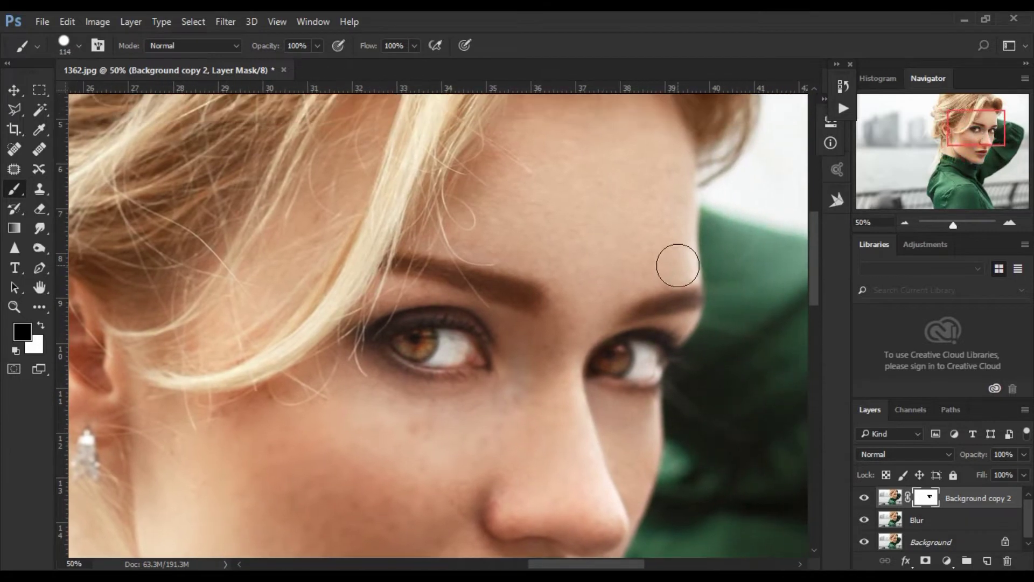
{"action": "left_click", "coordinate": [665, 246]}
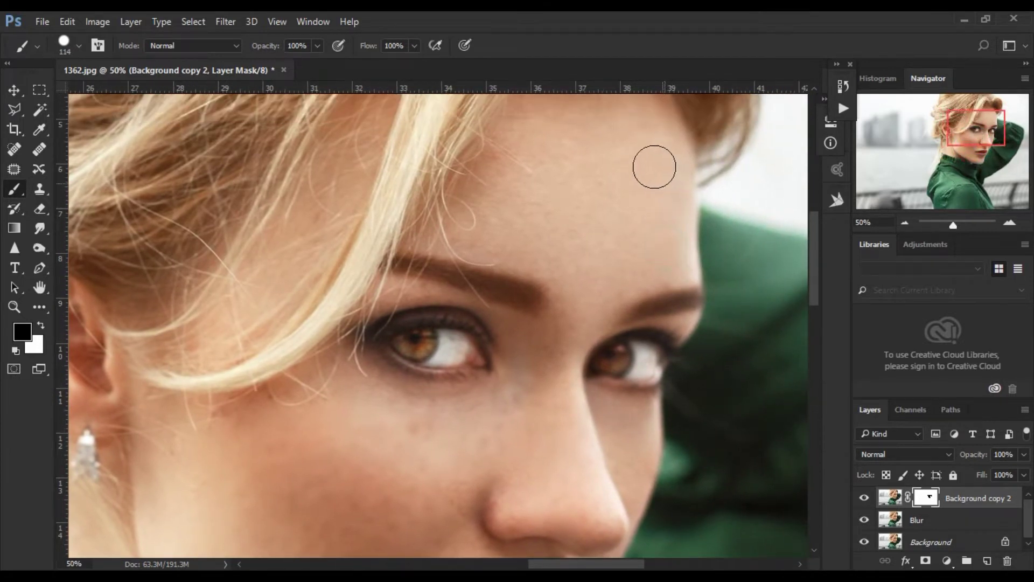
{"action": "left_click", "coordinate": [570, 250]}
{"action": "left_click", "coordinate": [501, 208]}
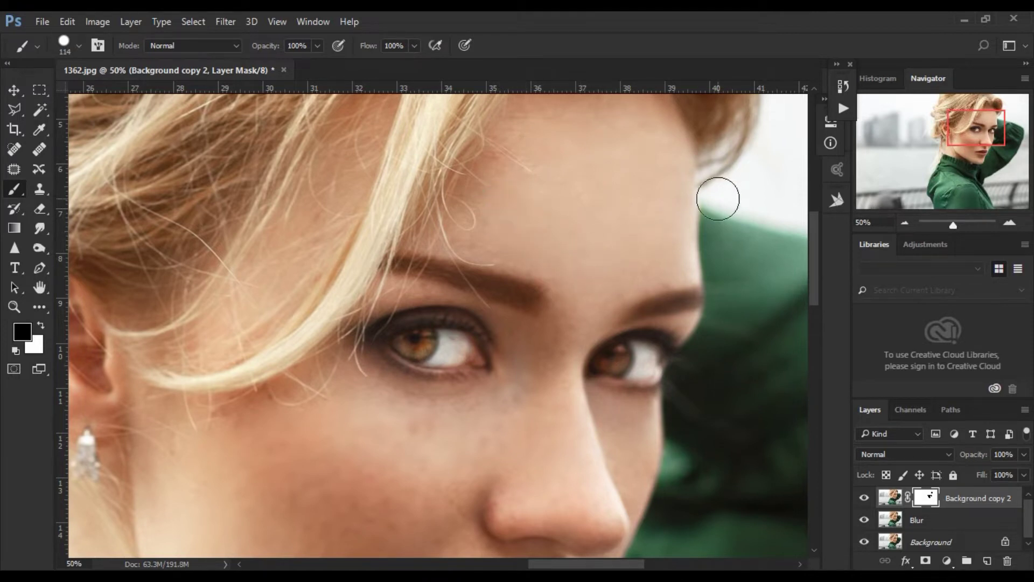
{"action": "left_click", "coordinate": [905, 222]}
{"action": "left_click", "coordinate": [905, 222]}
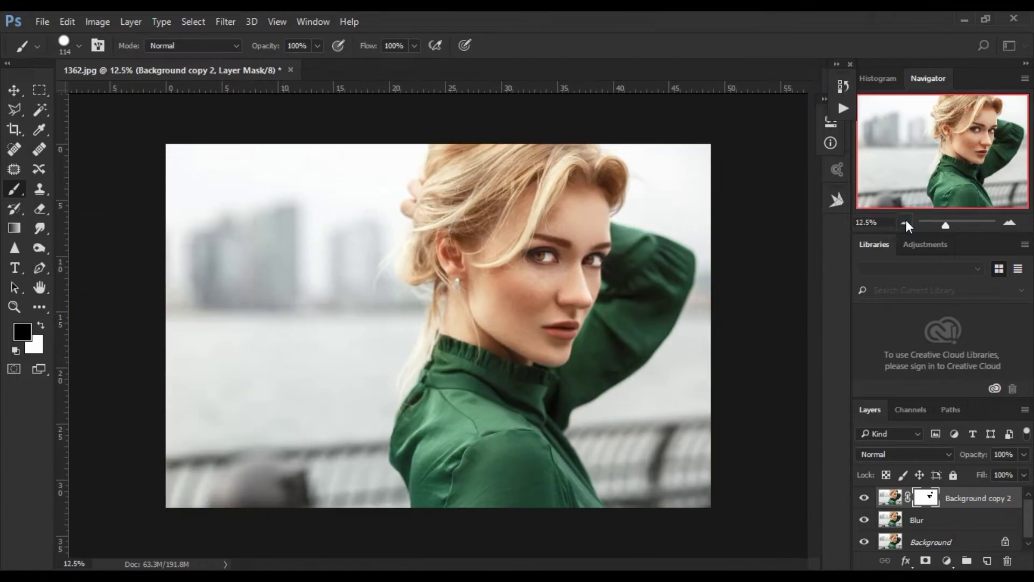
Merge Background copy 2 and the Blur layer into one layer
{"action": "left_click", "coordinate": [15, 90]}
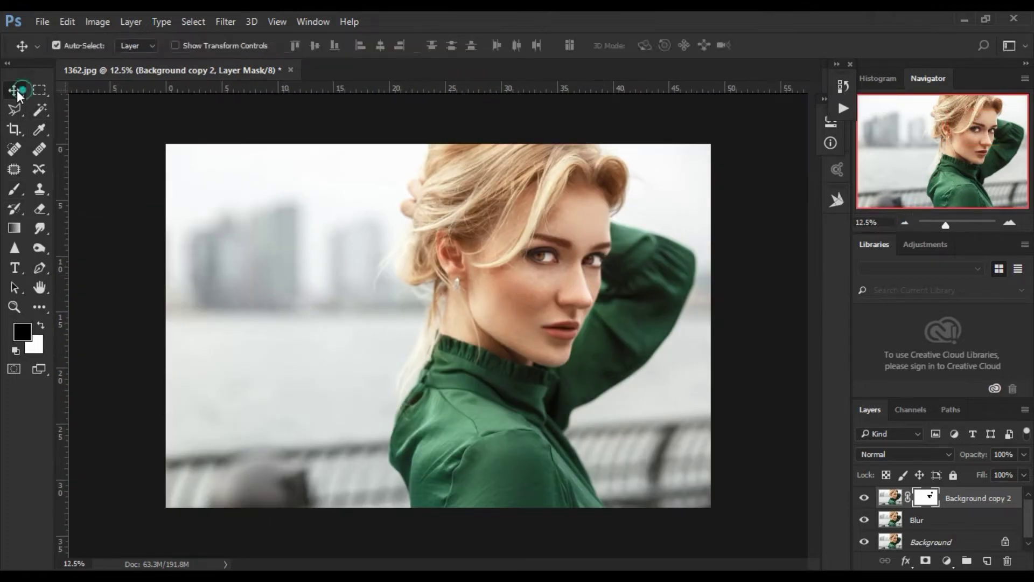
{"action": "left_click", "coordinate": [894, 501]}
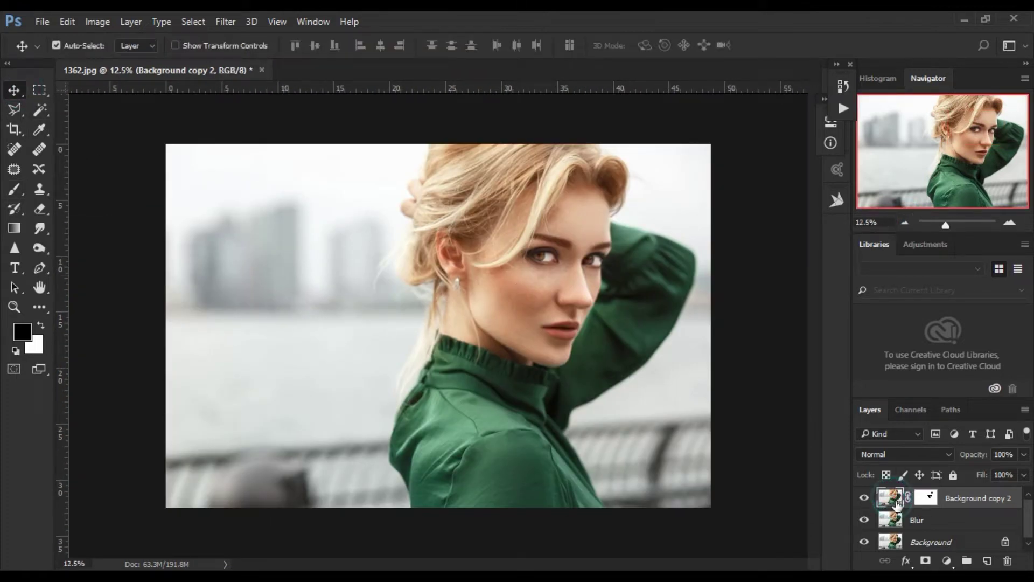
{"action": "left_click", "coordinate": [916, 523]}
{"action": "right_click", "coordinate": [927, 523]}
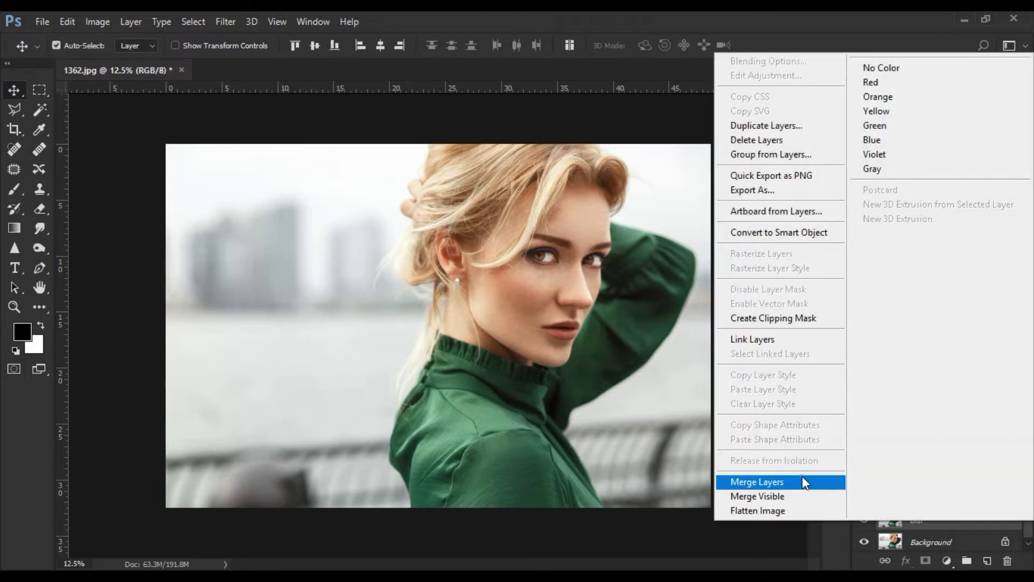
{"action": "left_click", "coordinate": [803, 481]}
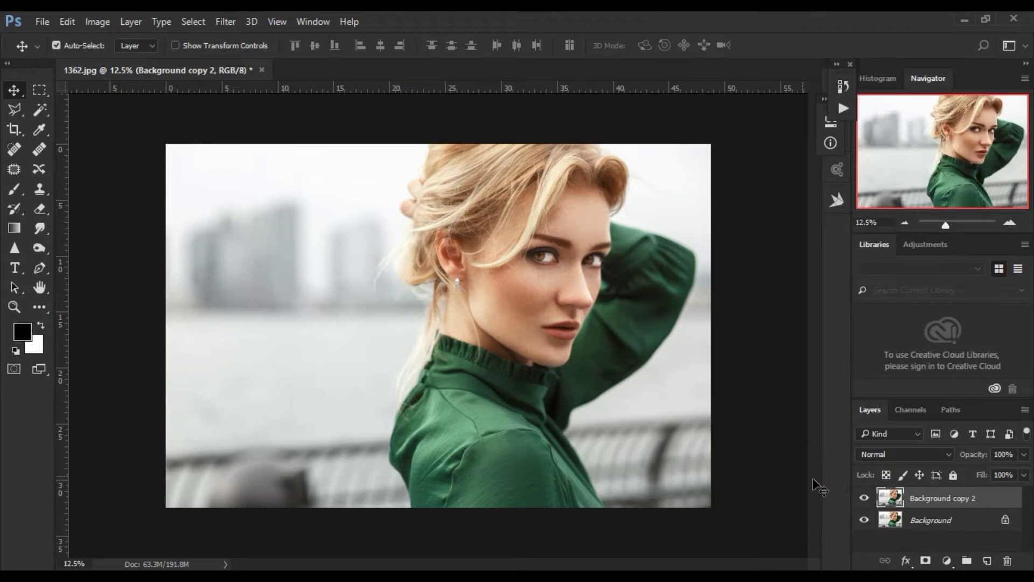
Zoom in close on the face to prepare for spot healing
{"action": "left_click", "coordinate": [1010, 222]}
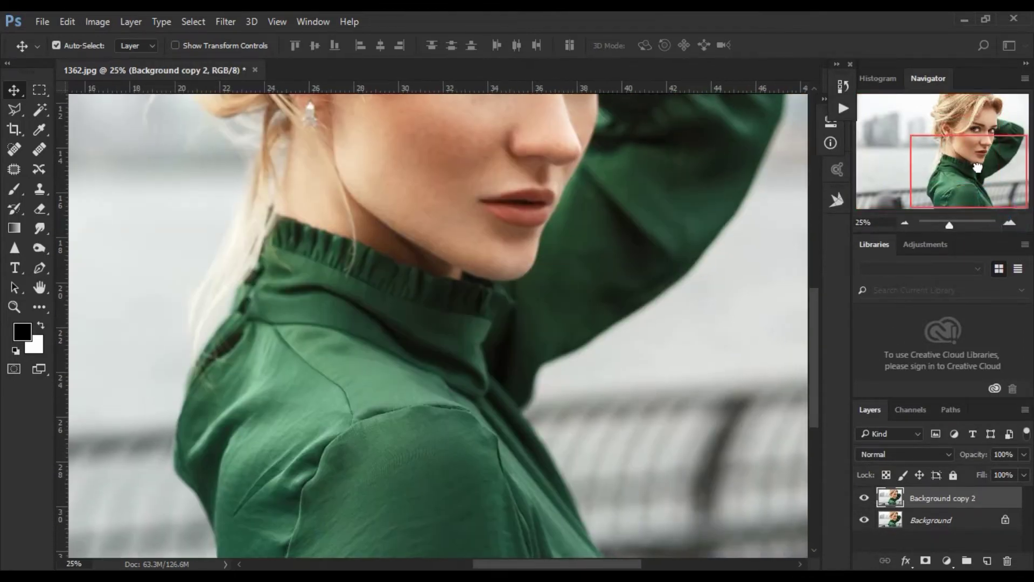
{"action": "left_click_drag", "start_coordinate": [977, 168], "coordinate": [991, 137]}
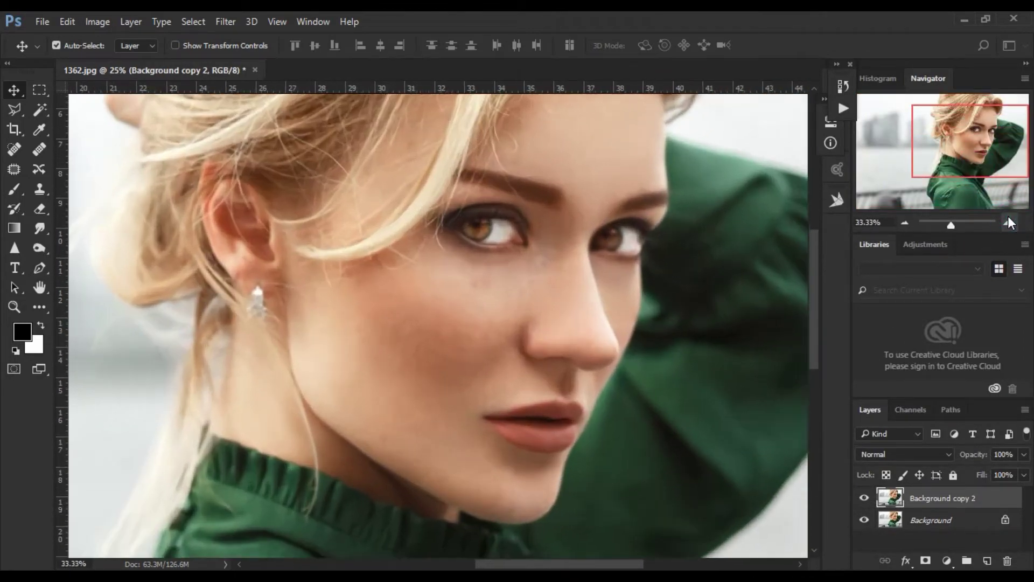
{"action": "left_click", "coordinate": [1008, 222]}
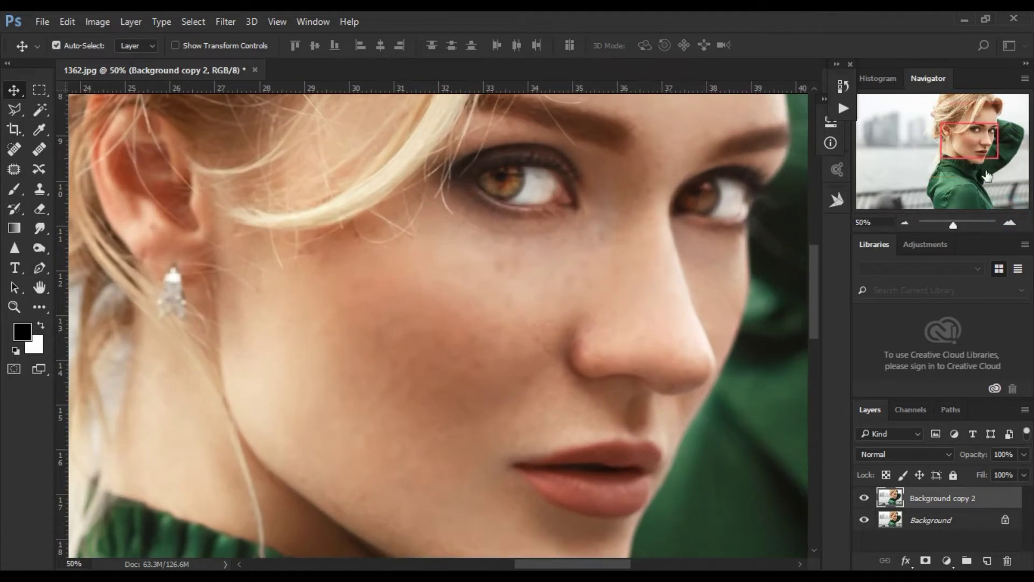
{"action": "left_click_drag", "start_coordinate": [984, 154], "coordinate": [981, 156]}
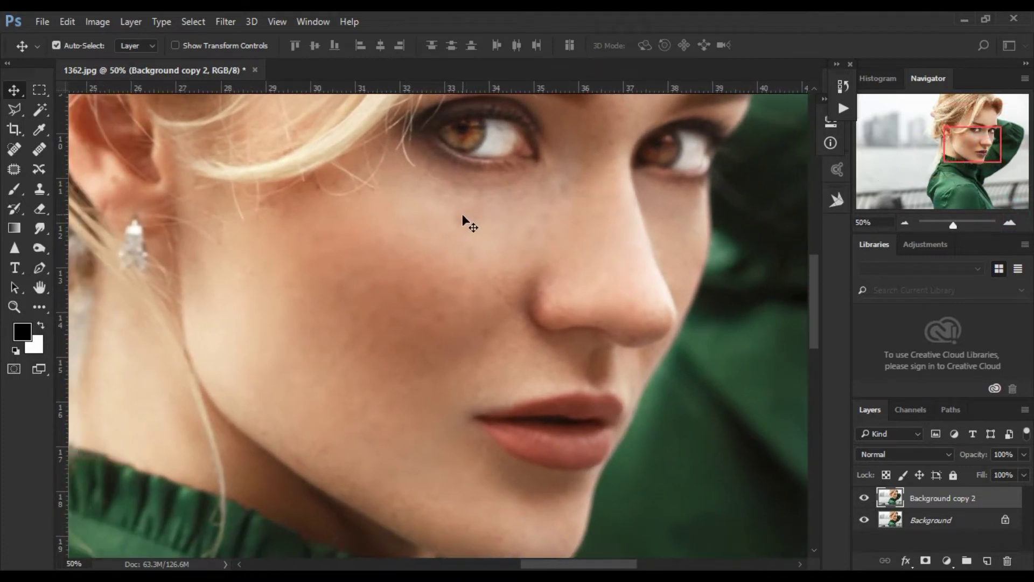
{"action": "left_click", "coordinate": [14, 151]}
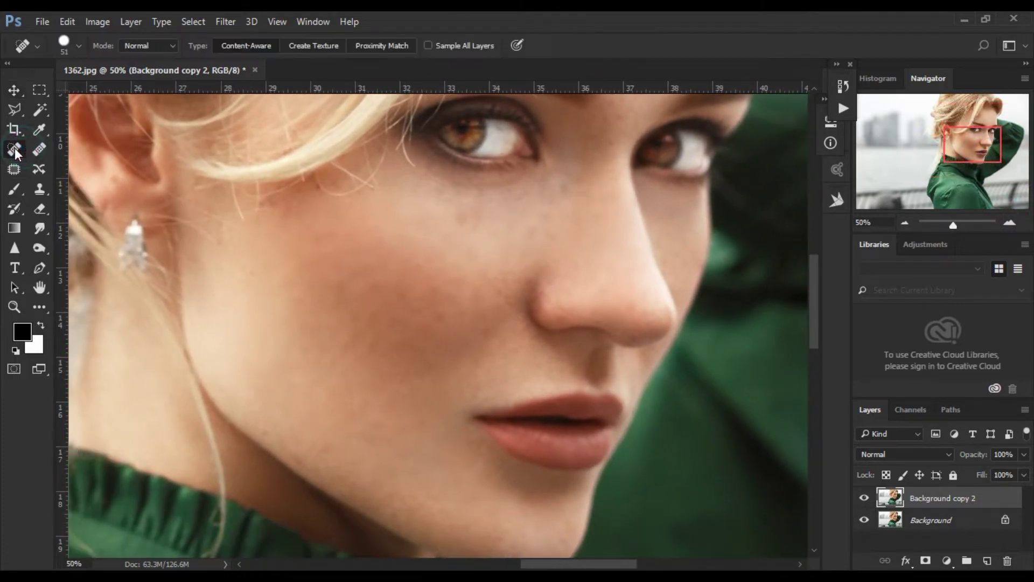
Spot-heal the blemishes on the cheek and the nose tip
{"action": "left_click_drag", "start_coordinate": [463, 219], "coordinate": [474, 222]}
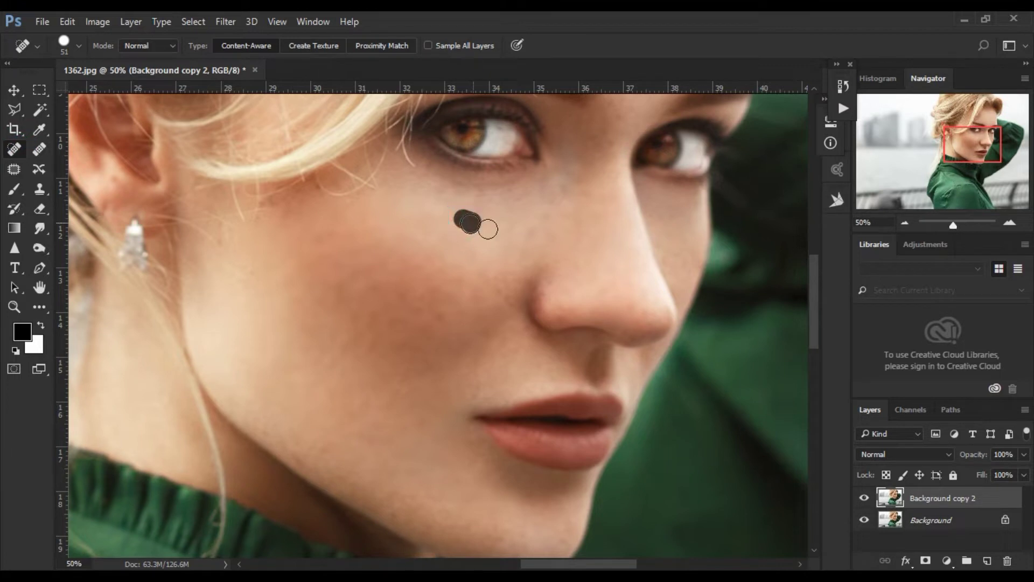
{"action": "left_click", "coordinate": [478, 216]}
{"action": "left_click", "coordinate": [473, 297]}
{"action": "mouse_move", "coordinate": [440, 318]}
{"action": "left_mouse_down"}
{"action": "mouse_move", "coordinate": [456, 317]}
{"action": "mouse_move", "coordinate": [455, 295]}
{"action": "left_mouse_up"}
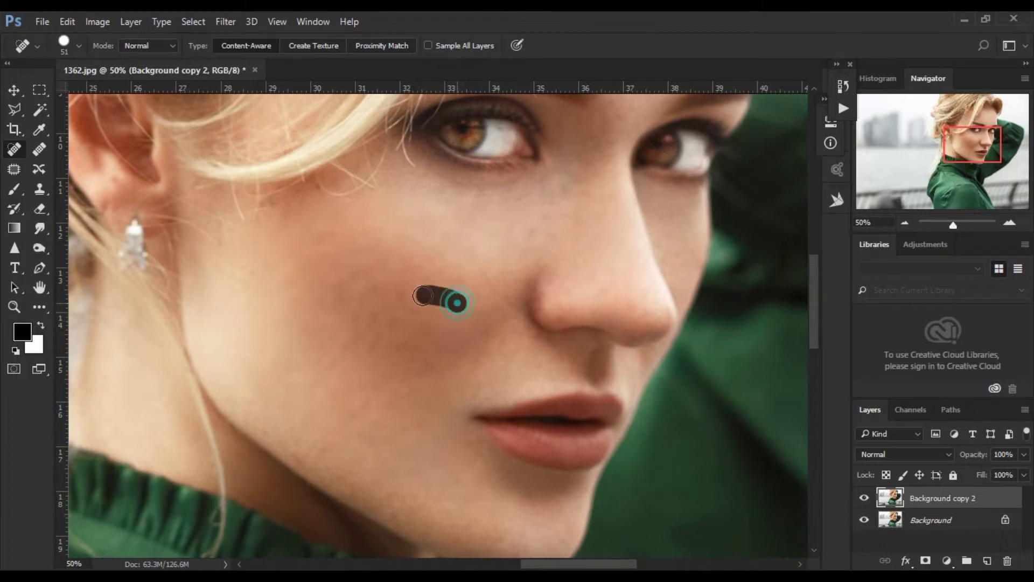
{"action": "left_click", "coordinate": [458, 284]}
{"action": "left_click", "coordinate": [399, 298]}
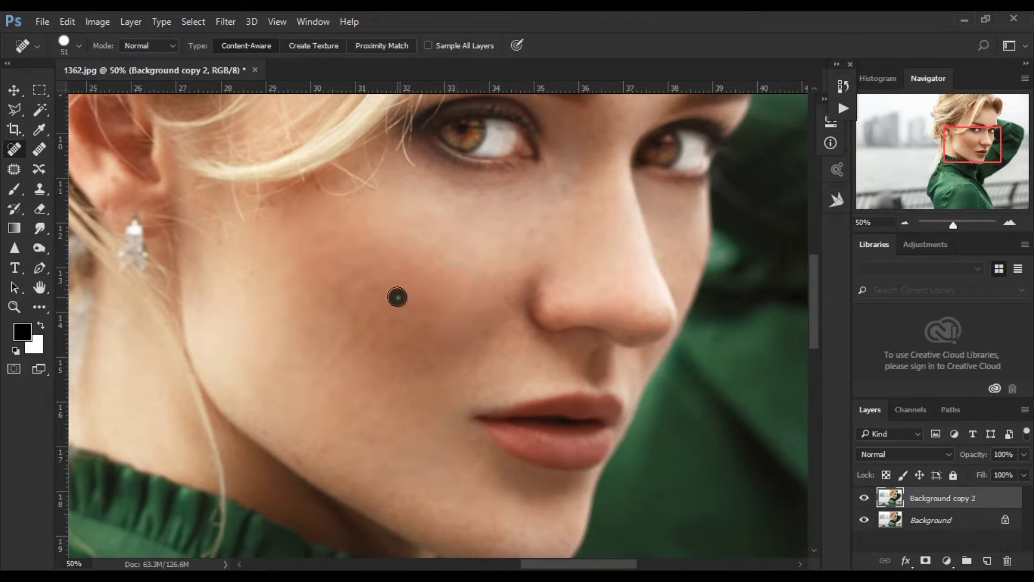
{"action": "left_click", "coordinate": [629, 307]}
Spot-heal the jawline, remaining cheek spots, between the eyes and stray forehead hairs
{"action": "left_click_drag", "start_coordinate": [286, 448], "coordinate": [316, 471]}
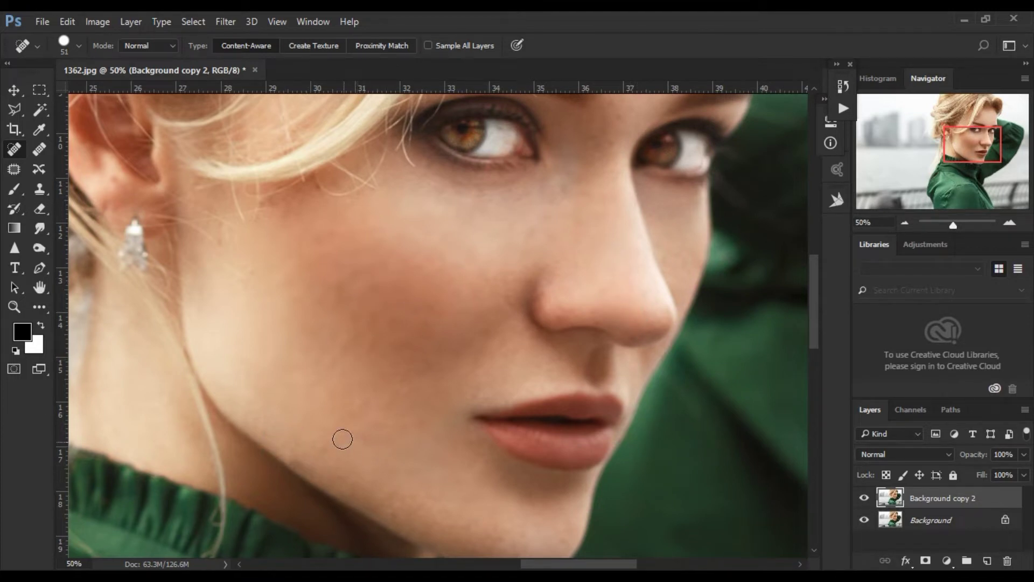
{"action": "left_click_drag", "start_coordinate": [292, 462], "coordinate": [309, 463]}
{"action": "left_click", "coordinate": [386, 327]}
{"action": "left_click", "coordinate": [322, 230]}
{"action": "left_click", "coordinate": [567, 190]}
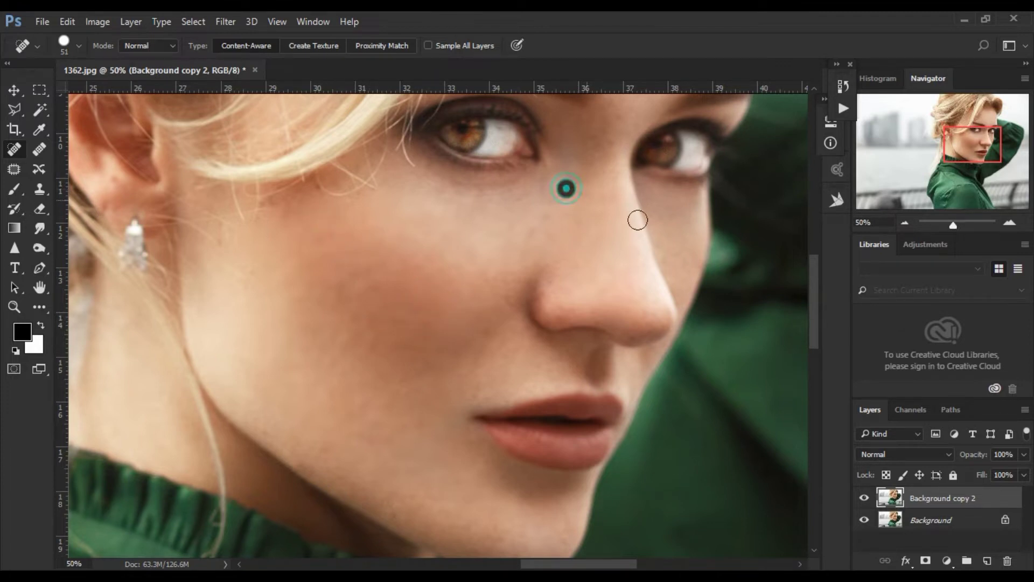
{"action": "left_click_drag", "start_coordinate": [986, 142], "coordinate": [983, 122]}
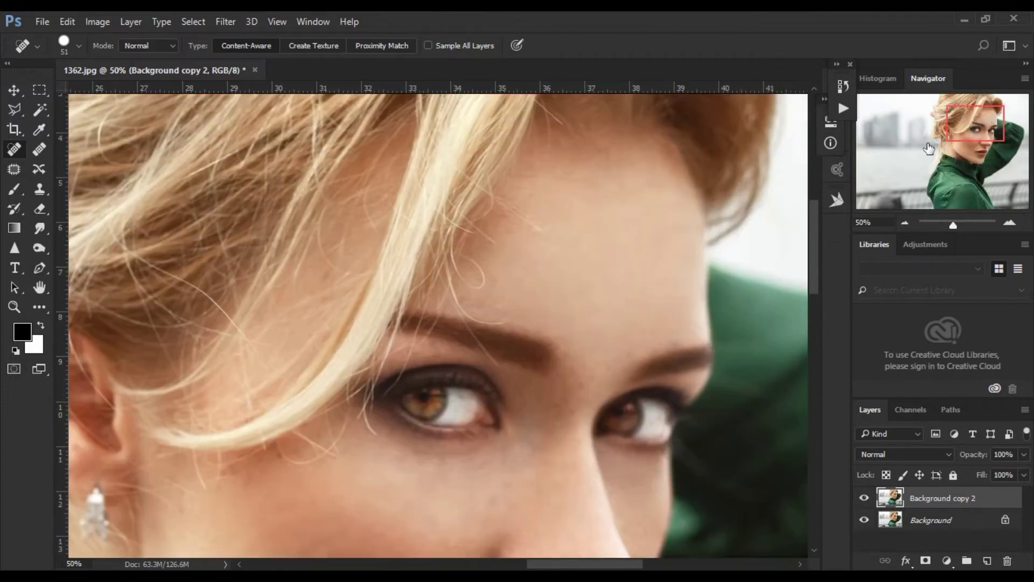
{"action": "mouse_move", "coordinate": [505, 228]}
{"action": "left_mouse_down"}
{"action": "mouse_move", "coordinate": [532, 233]}
{"action": "mouse_move", "coordinate": [578, 196]}
{"action": "mouse_move", "coordinate": [552, 234]}
{"action": "left_mouse_up"}
{"action": "left_click", "coordinate": [904, 222]}
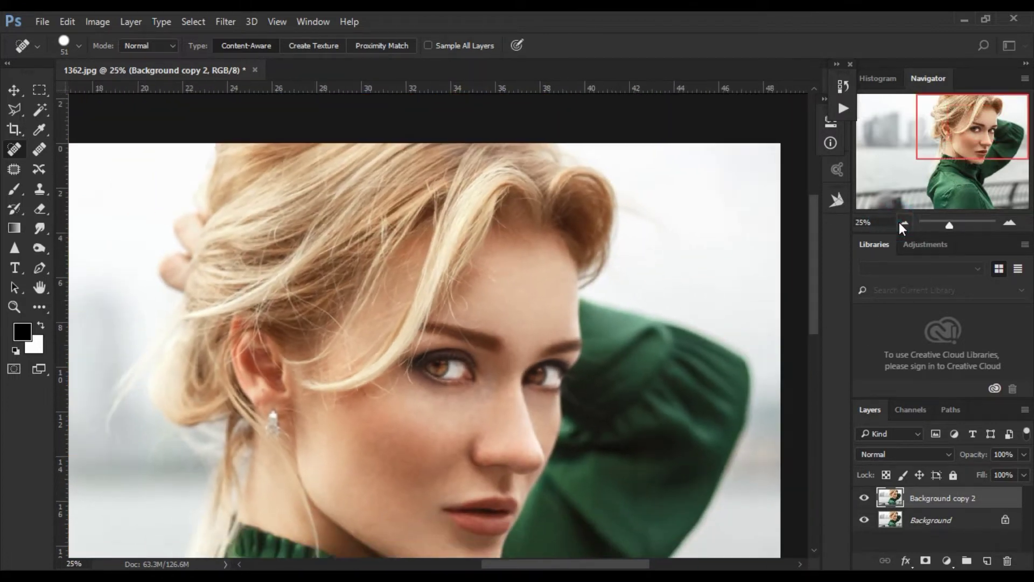
{"action": "left_click", "coordinate": [903, 223]}
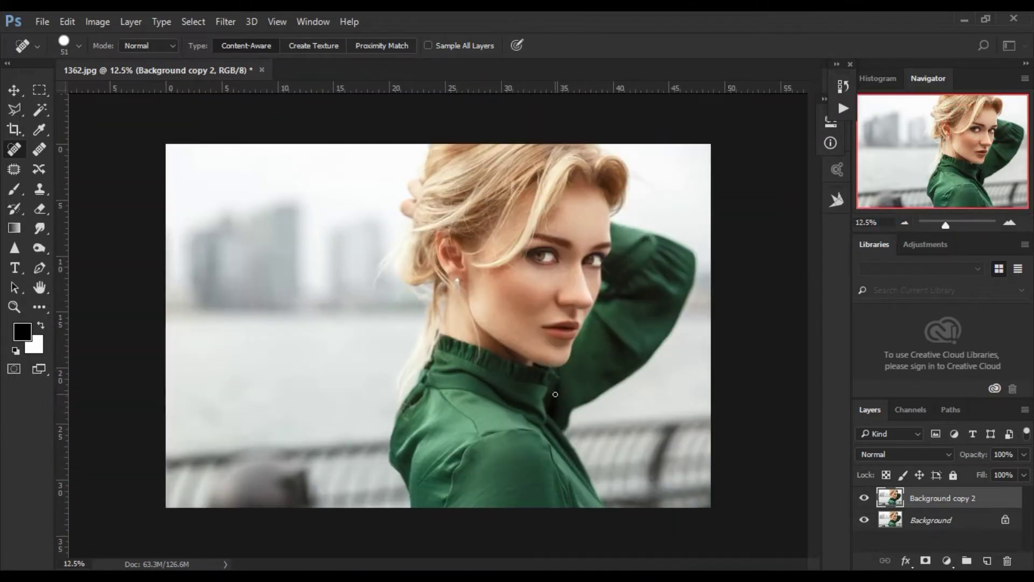
{"action": "left_click", "coordinate": [14, 92]}
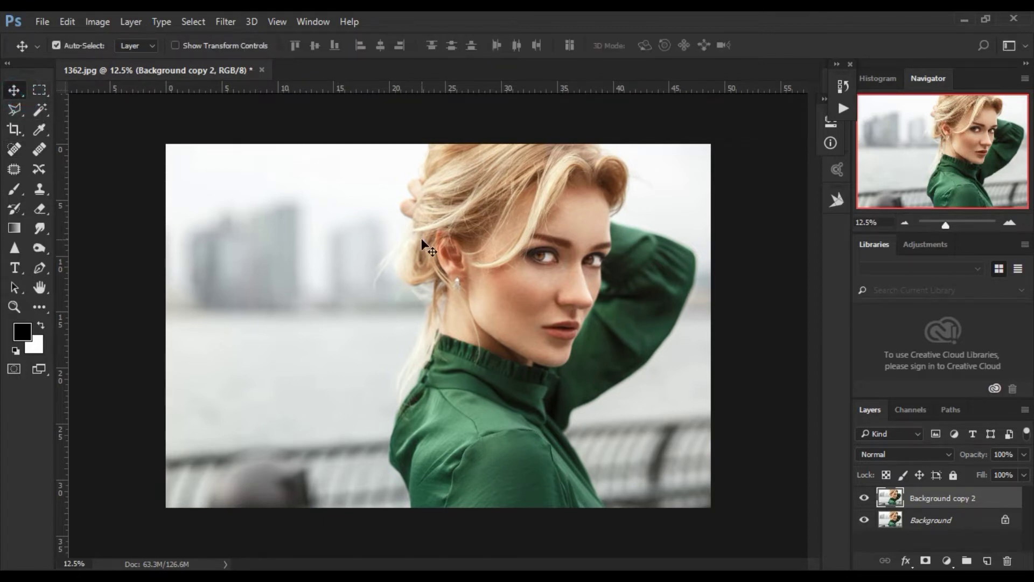
In the Camera Raw Filter, set Exposure +0.45, Contrast +19, Highlights -100, Shadows +28, Whites -59, Blacks -20
{"action": "left_click", "coordinate": [227, 21]}
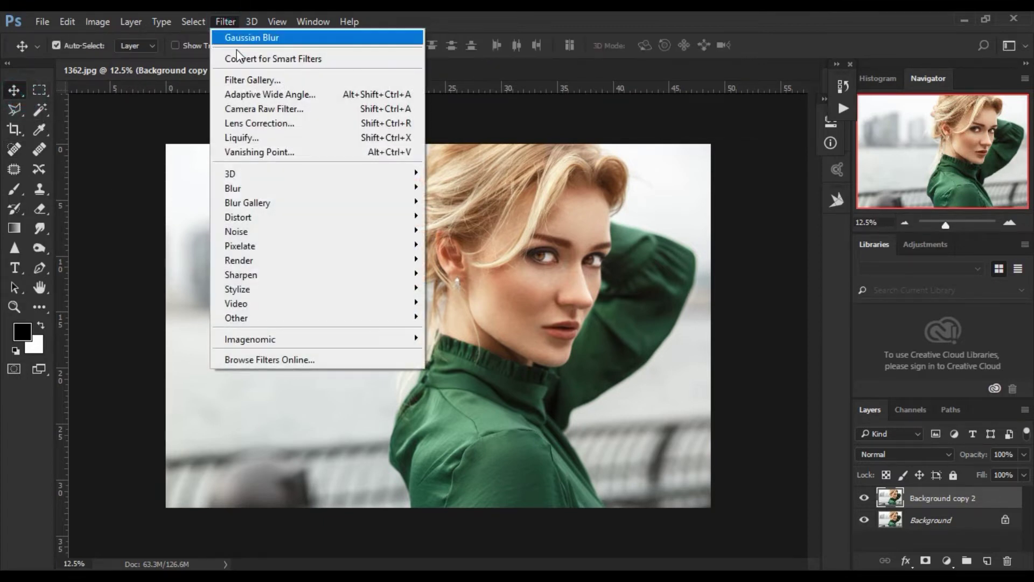
{"action": "left_click", "coordinate": [254, 109]}
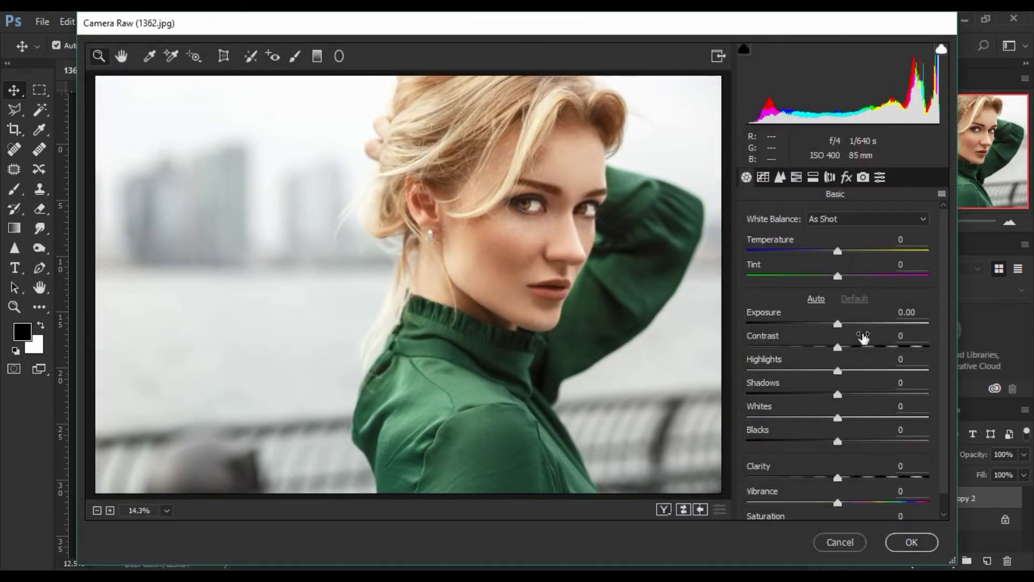
{"action": "left_click_drag", "start_coordinate": [838, 325], "coordinate": [845, 325]}
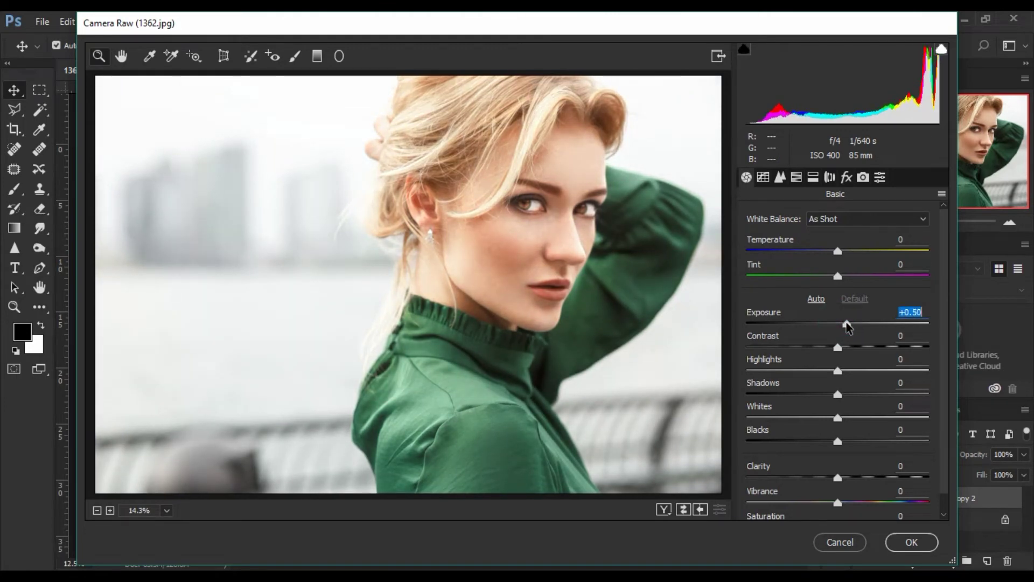
{"action": "mouse_move", "coordinate": [846, 326]}
{"action": "left_mouse_down"}
{"action": "mouse_move", "coordinate": [834, 328]}
{"action": "mouse_move", "coordinate": [847, 328]}
{"action": "left_mouse_up"}
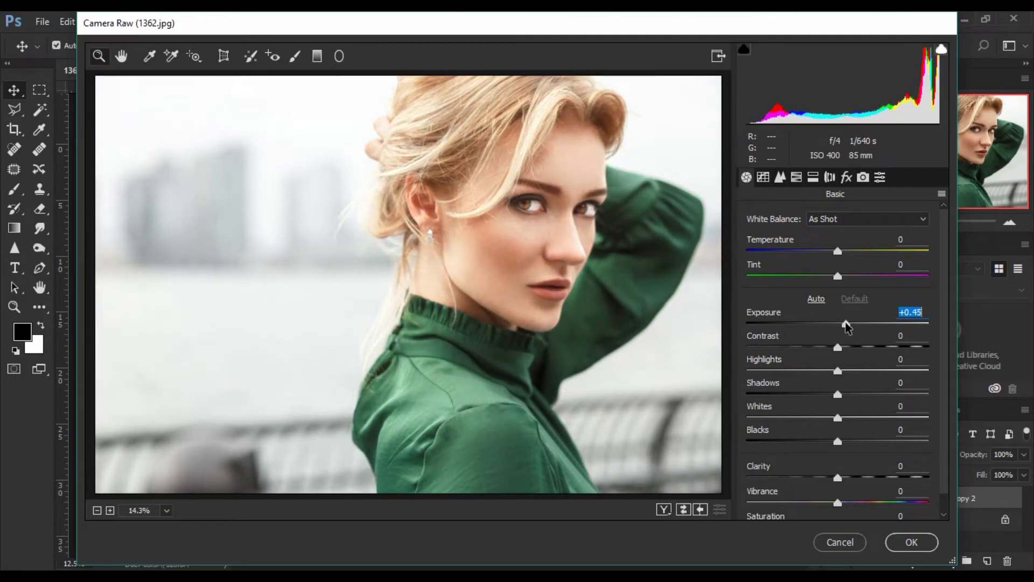
{"action": "left_click_drag", "start_coordinate": [838, 348], "coordinate": [854, 348]}
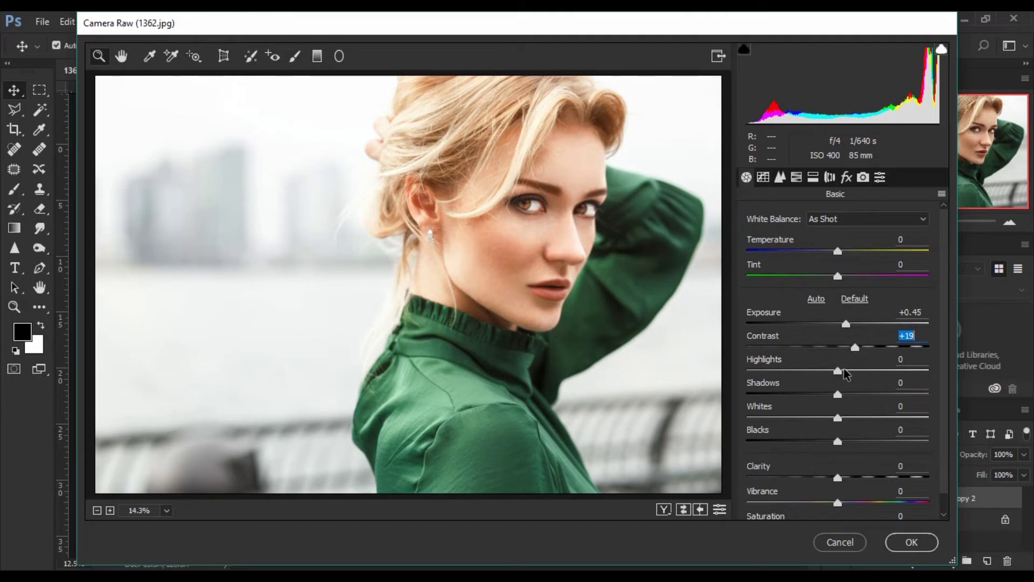
{"action": "left_click_drag", "start_coordinate": [841, 371], "coordinate": [746, 371]}
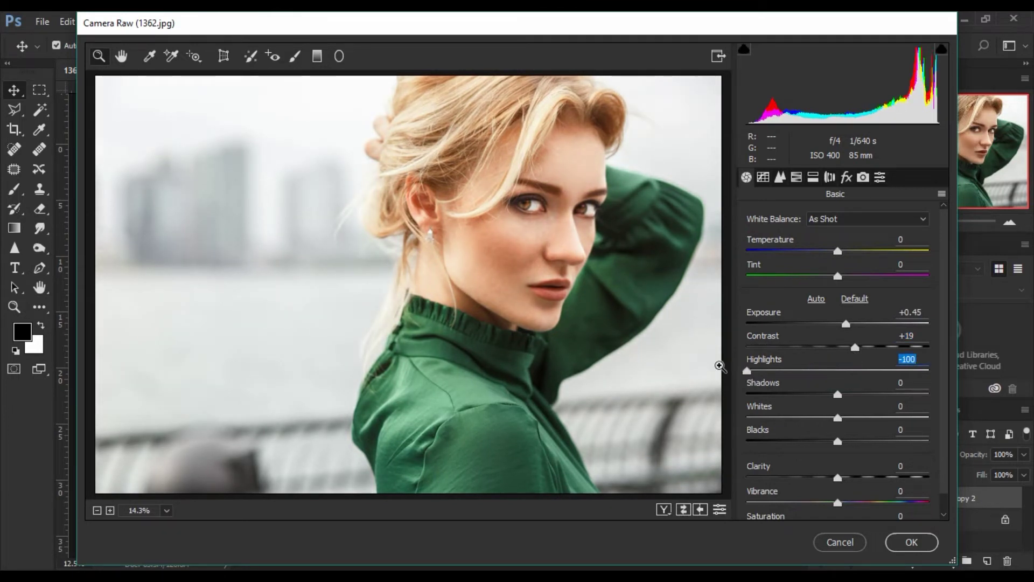
{"action": "mouse_move", "coordinate": [838, 394]}
{"action": "left_mouse_down"}
{"action": "mouse_move", "coordinate": [855, 395]}
{"action": "mouse_move", "coordinate": [822, 395]}
{"action": "mouse_move", "coordinate": [865, 395]}
{"action": "mouse_move", "coordinate": [816, 419]}
{"action": "mouse_move", "coordinate": [744, 418]}
{"action": "mouse_move", "coordinate": [784, 418]}
{"action": "left_mouse_up"}
{"action": "left_click_drag", "start_coordinate": [838, 442], "coordinate": [820, 441]}
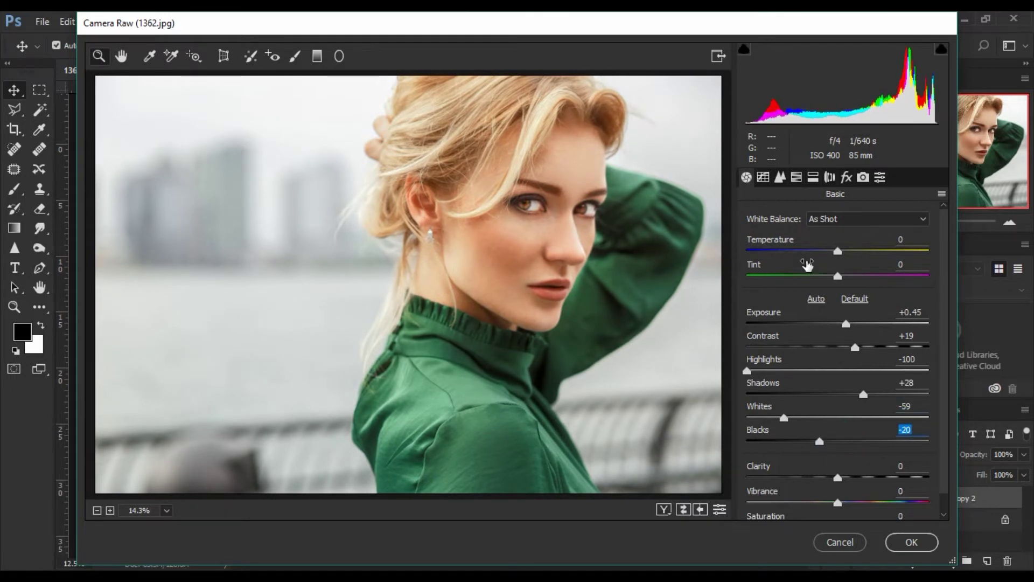
{"action": "left_click", "coordinate": [763, 177]}
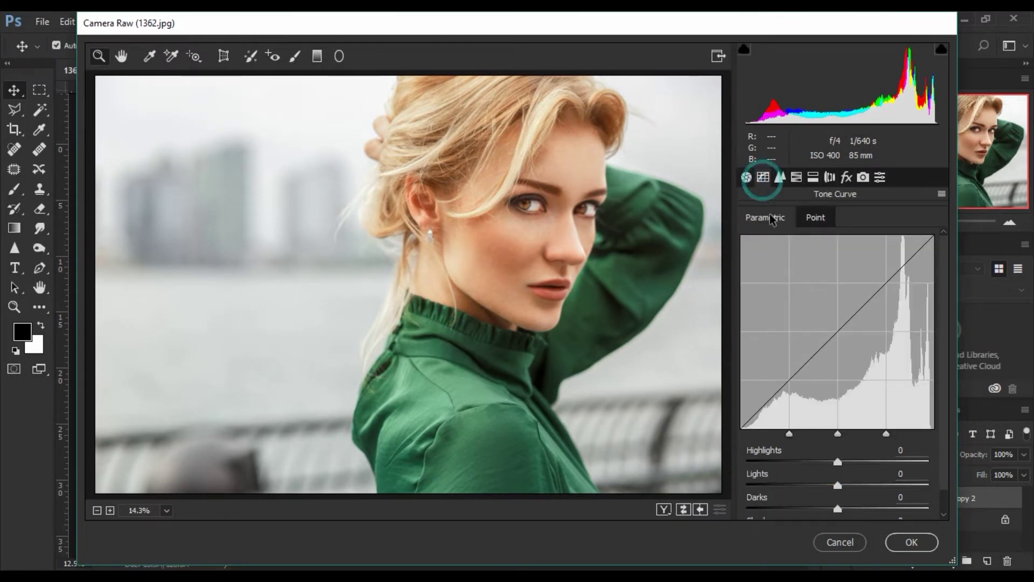
Darken the tone curve highlights, ease Exposure to +0.05 and raise Clarity to +22
{"action": "mouse_move", "coordinate": [837, 462]}
{"action": "left_mouse_down"}
{"action": "mouse_move", "coordinate": [811, 462]}
{"action": "mouse_move", "coordinate": [838, 514]}
{"action": "left_mouse_up"}
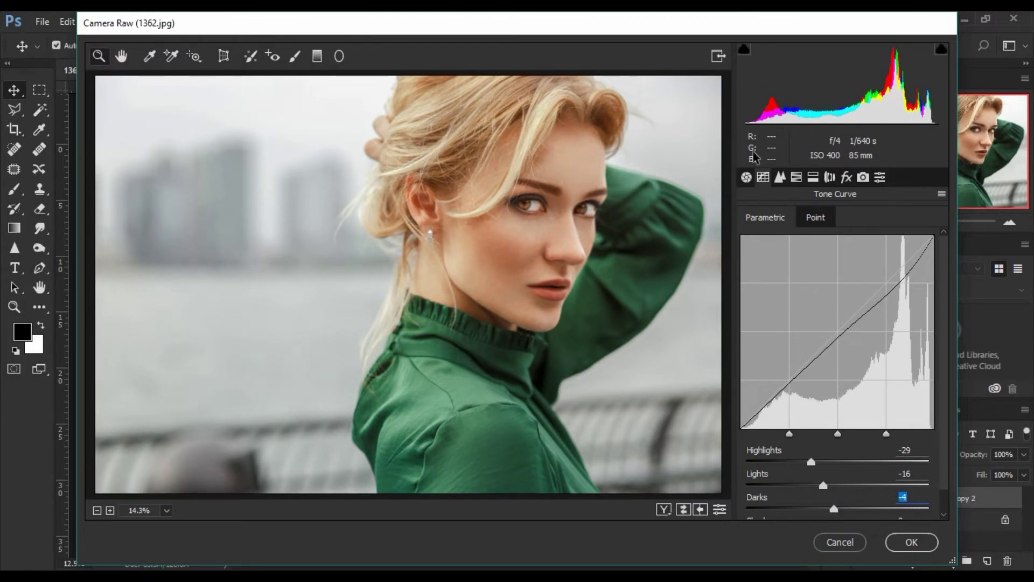
{"action": "left_click", "coordinate": [746, 178]}
{"action": "left_click_drag", "start_coordinate": [848, 324], "coordinate": [841, 324]}
{"action": "left_click_drag", "start_coordinate": [838, 478], "coordinate": [854, 478]}
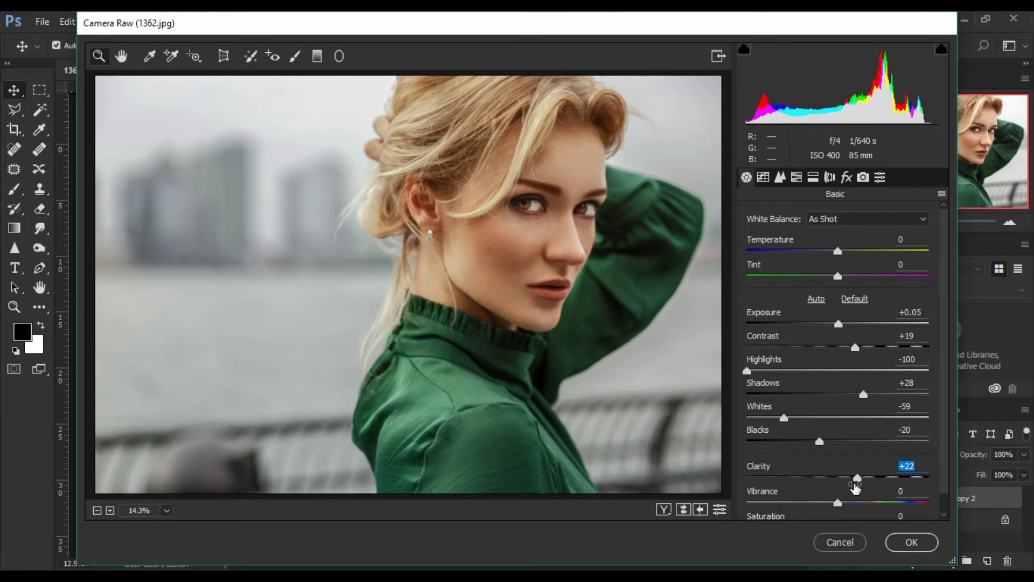
{"action": "left_click", "coordinate": [813, 178]}
{"action": "left_click", "coordinate": [797, 178]}
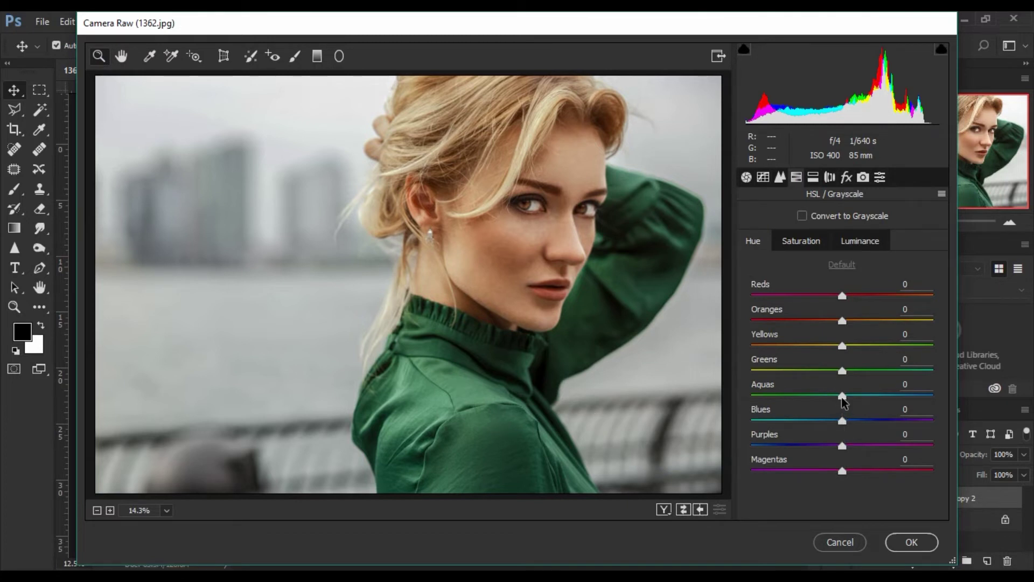
Boost the HSL saturation of Aquas to +63 and raise Reds
{"action": "left_click", "coordinate": [804, 241]}
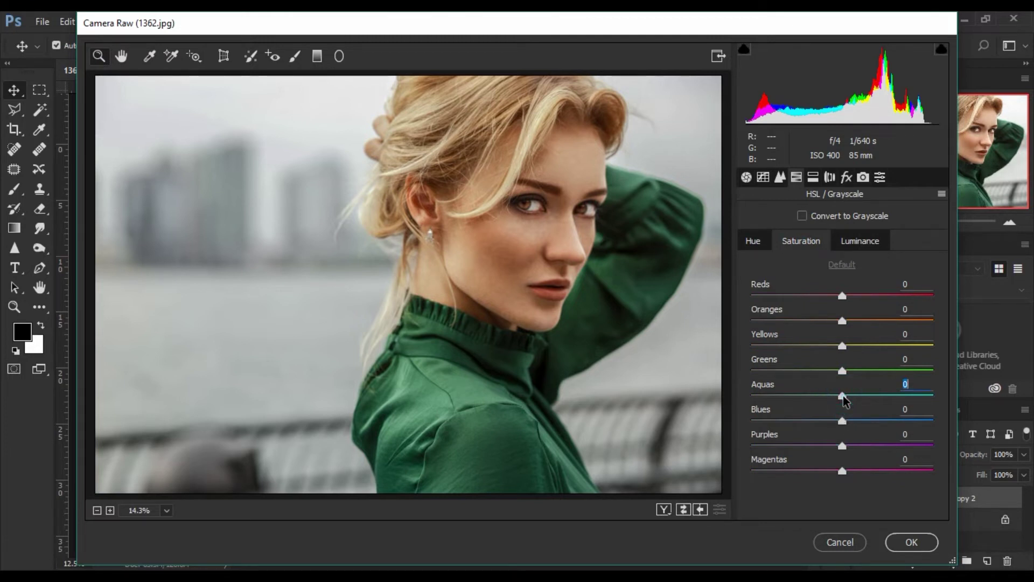
{"action": "mouse_move", "coordinate": [845, 400]}
{"action": "left_mouse_down"}
{"action": "mouse_move", "coordinate": [874, 406]}
{"action": "mouse_move", "coordinate": [783, 406]}
{"action": "mouse_move", "coordinate": [903, 412]}
{"action": "left_mouse_up"}
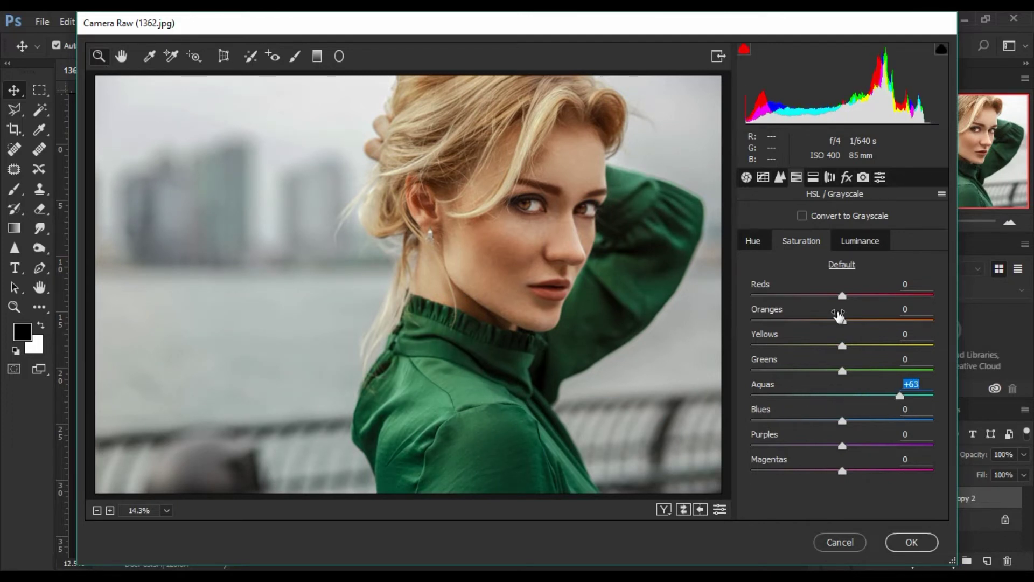
{"action": "mouse_move", "coordinate": [844, 299]}
{"action": "left_mouse_down"}
{"action": "mouse_move", "coordinate": [879, 301]}
{"action": "mouse_move", "coordinate": [840, 324]}
{"action": "mouse_move", "coordinate": [812, 323]}
{"action": "mouse_move", "coordinate": [847, 324]}
{"action": "mouse_move", "coordinate": [838, 325]}
{"action": "left_mouse_up"}
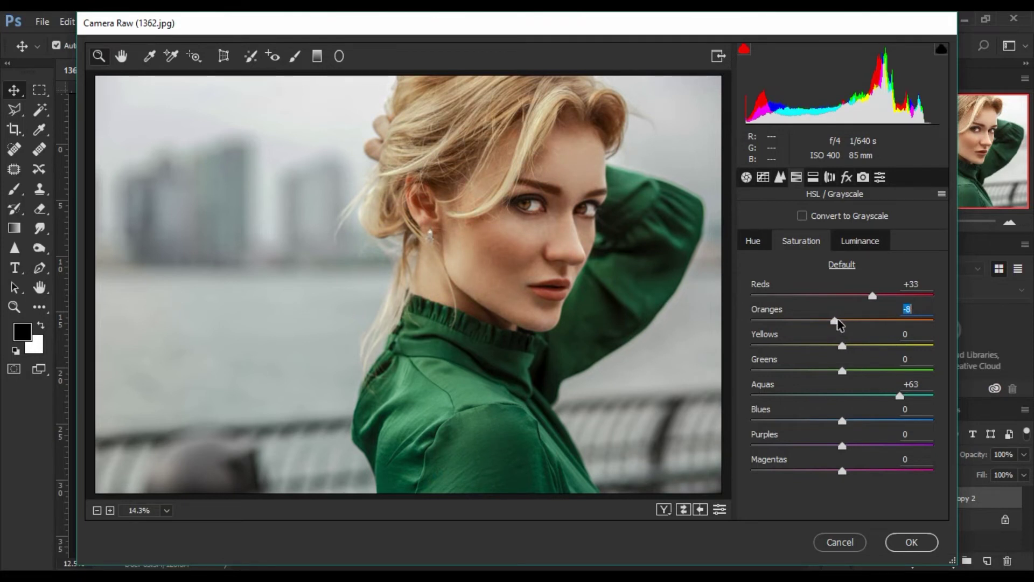
Adjust HSL luminance: Reds to -12, Oranges slightly brighter, Aquas darker
{"action": "left_click", "coordinate": [861, 242]}
{"action": "mouse_move", "coordinate": [844, 295]}
{"action": "left_mouse_down"}
{"action": "mouse_move", "coordinate": [824, 297]}
{"action": "mouse_move", "coordinate": [873, 301]}
{"action": "mouse_move", "coordinate": [800, 299]}
{"action": "mouse_move", "coordinate": [872, 300]}
{"action": "mouse_move", "coordinate": [847, 308]}
{"action": "left_mouse_up"}
{"action": "key", "text": "Down"}
{"action": "key", "text": "Down"}
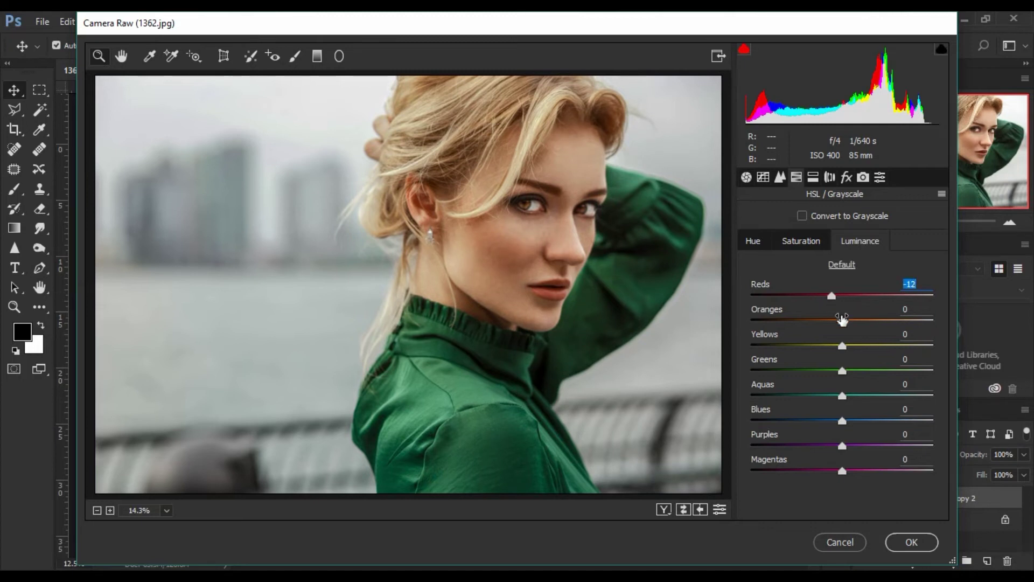
{"action": "mouse_move", "coordinate": [843, 322]}
{"action": "left_mouse_down"}
{"action": "mouse_move", "coordinate": [897, 329]}
{"action": "mouse_move", "coordinate": [862, 329]}
{"action": "left_mouse_up"}
{"action": "key", "text": "Down"}
{"action": "key", "text": "Down"}
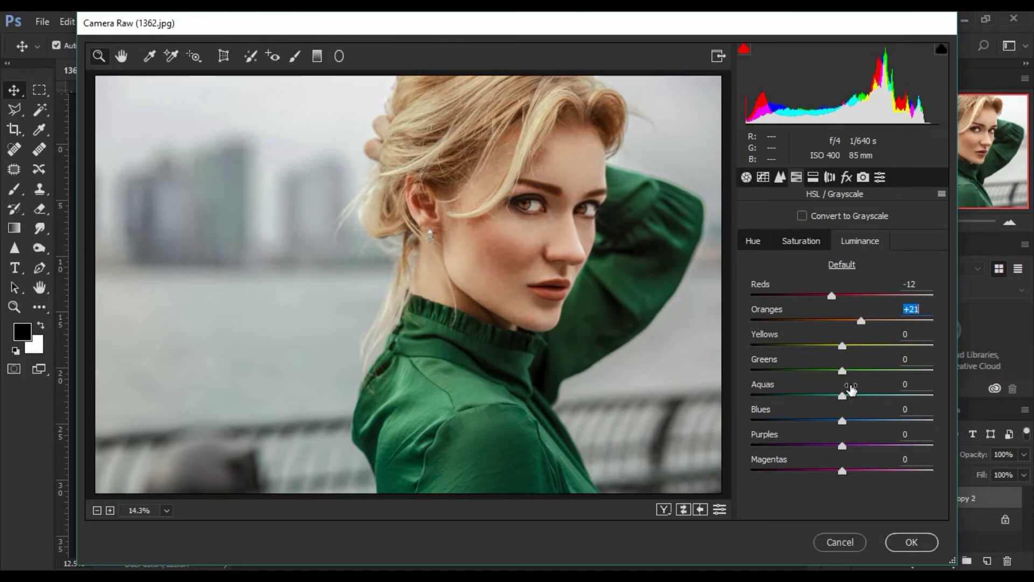
{"action": "mouse_move", "coordinate": [844, 397]}
{"action": "left_mouse_down"}
{"action": "mouse_move", "coordinate": [784, 397]}
{"action": "mouse_move", "coordinate": [944, 409]}
{"action": "mouse_move", "coordinate": [774, 397]}
{"action": "left_mouse_up"}
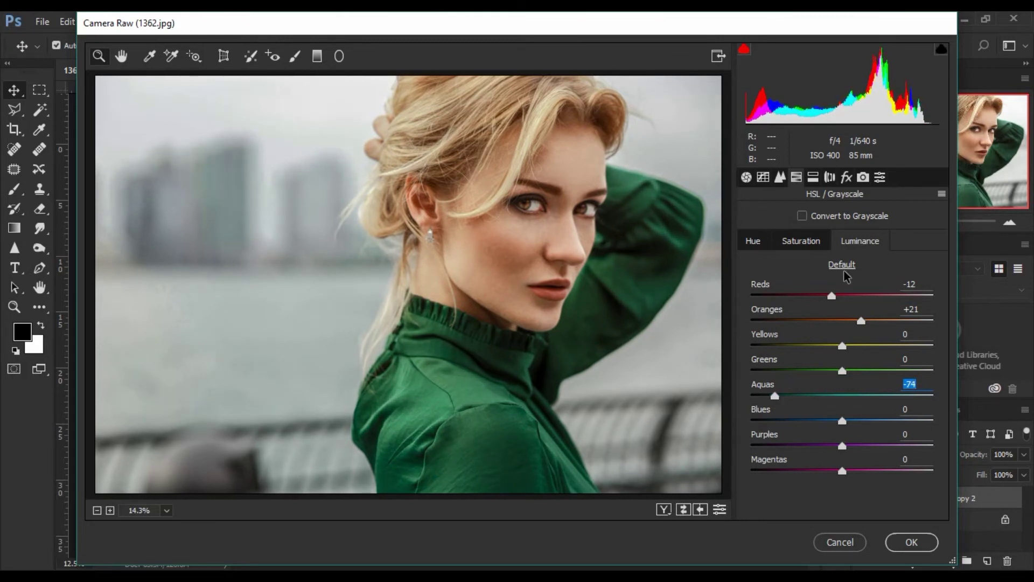
Raise Greens saturation to +51 and Reds saturation to +53
{"action": "left_click", "coordinate": [799, 243]}
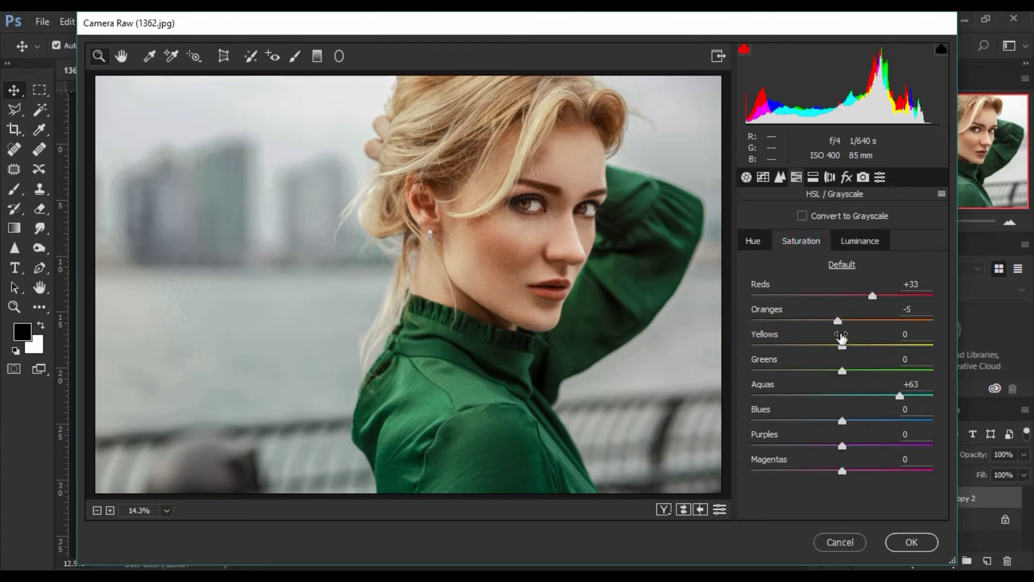
{"action": "left_click_drag", "start_coordinate": [842, 370], "coordinate": [892, 371]}
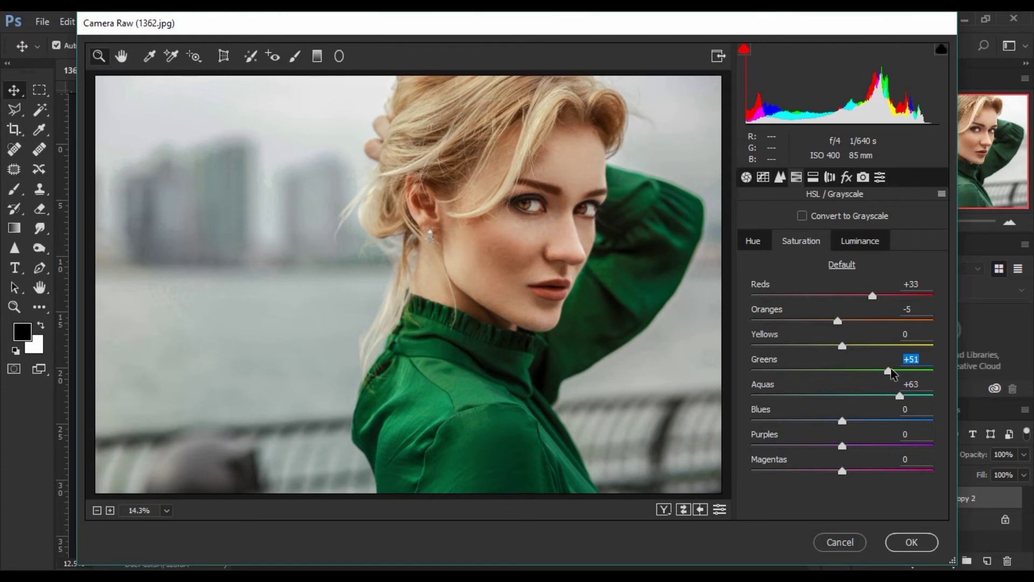
{"action": "left_click_drag", "start_coordinate": [873, 296], "coordinate": [888, 296]}
{"action": "left_click", "coordinate": [746, 177]}
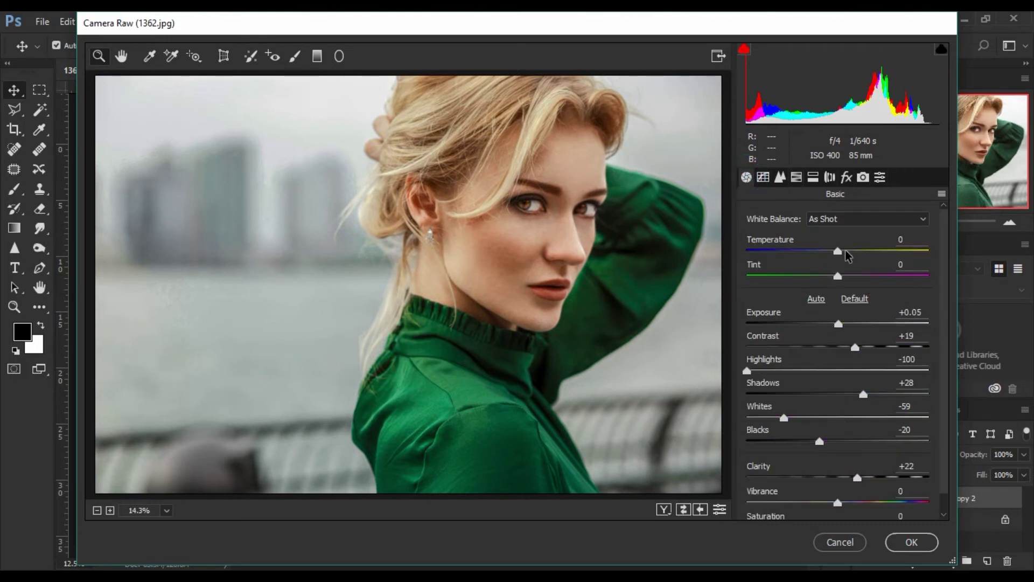
Set Temperature back to 0 and Tint to +12 magenta
{"action": "left_click_drag", "start_coordinate": [839, 251], "coordinate": [840, 251]}
{"action": "left_click_drag", "start_coordinate": [838, 276], "coordinate": [849, 272]}
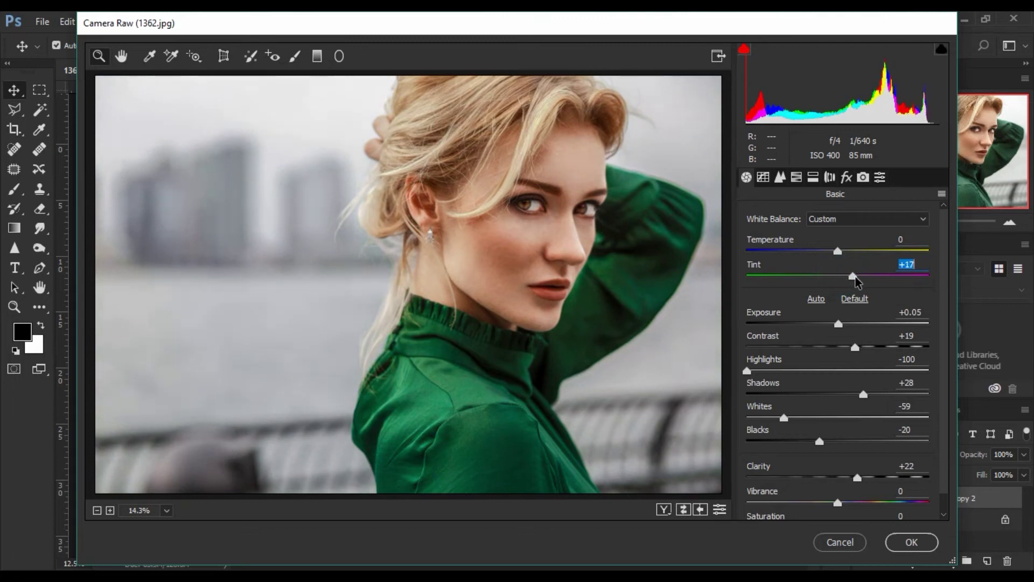
{"action": "left_click_drag", "start_coordinate": [838, 251], "coordinate": [843, 261]}
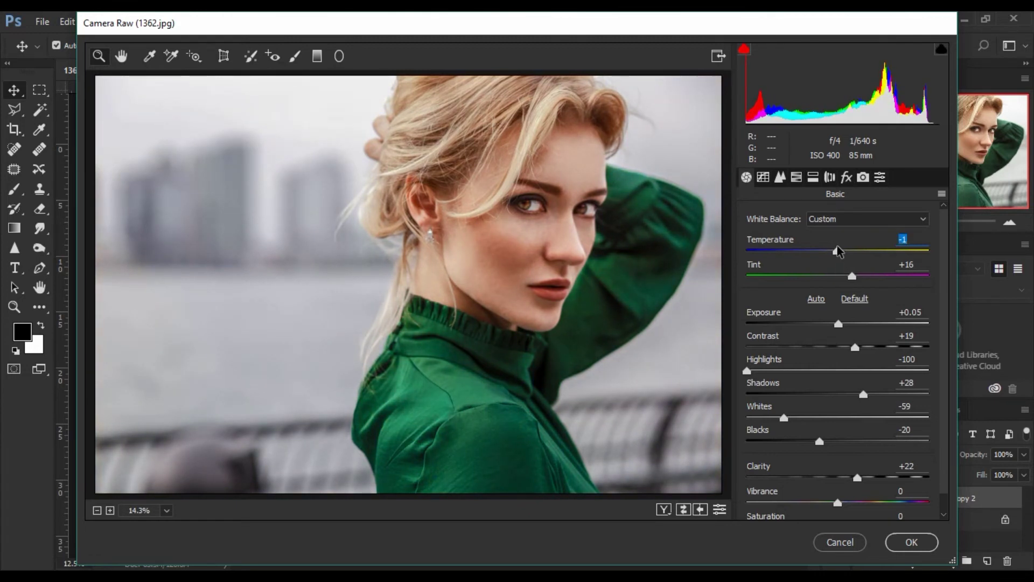
{"action": "left_click_drag", "start_coordinate": [838, 257], "coordinate": [838, 258]}
{"action": "double_click", "coordinate": [838, 253]}
{"action": "mouse_move", "coordinate": [856, 277]}
{"action": "left_mouse_down"}
{"action": "mouse_move", "coordinate": [817, 277]}
{"action": "mouse_move", "coordinate": [849, 277]}
{"action": "left_mouse_up"}
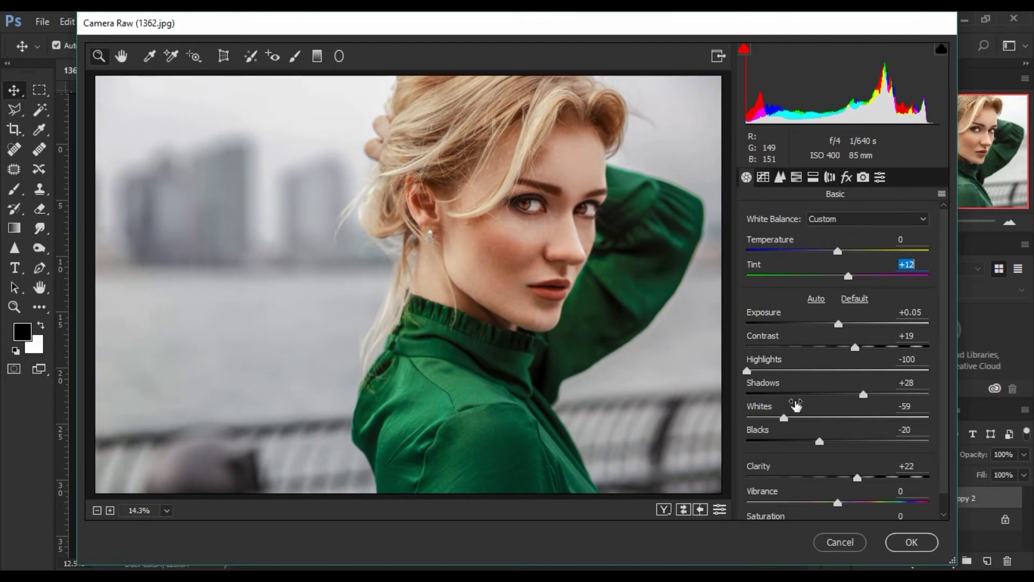
Raise Vibrance to +10 and apply the Camera Raw edits
{"action": "left_click", "coordinate": [839, 508]}
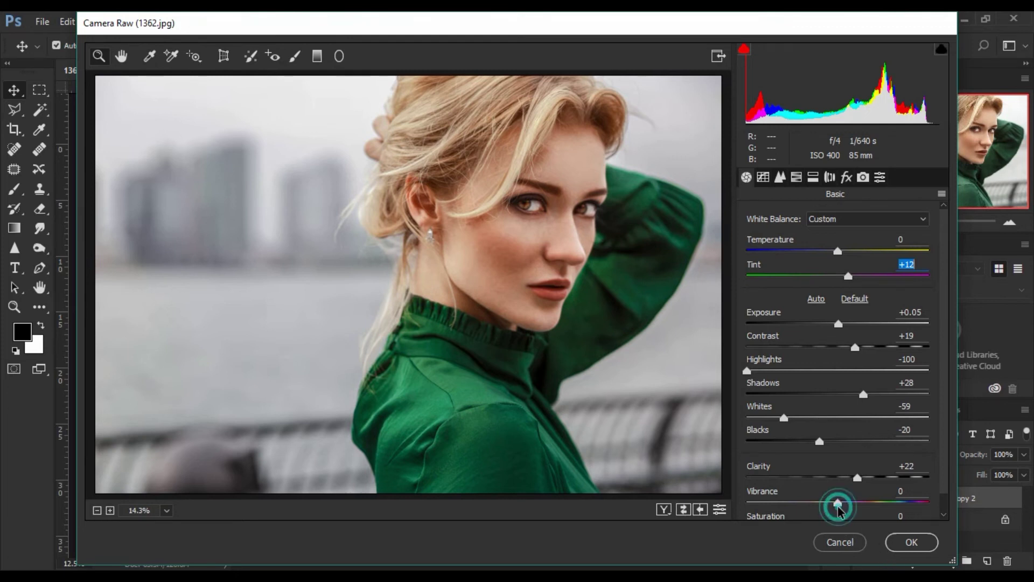
{"action": "left_click_drag", "start_coordinate": [842, 505], "coordinate": [850, 507]}
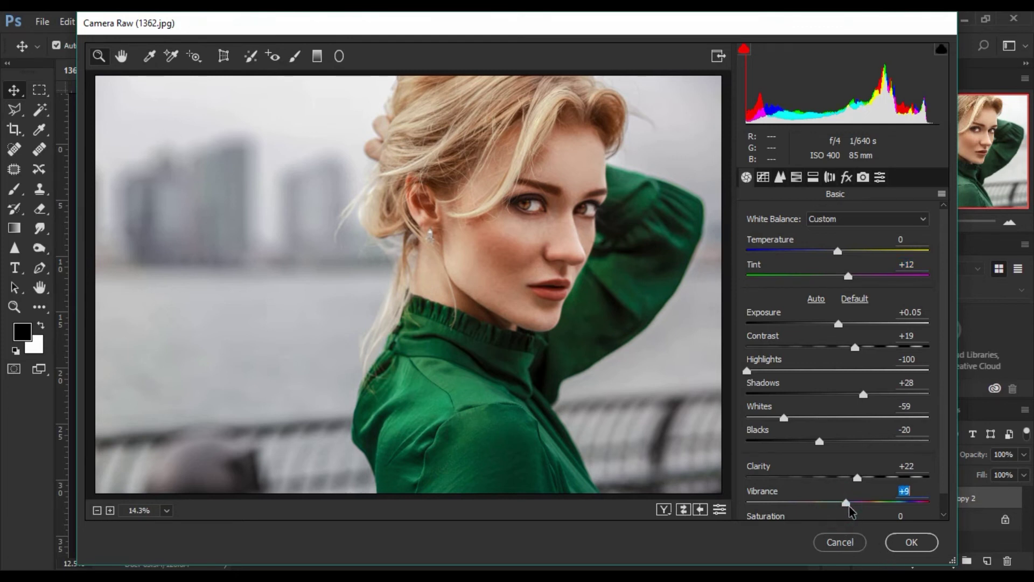
{"action": "left_click", "coordinate": [920, 543]}
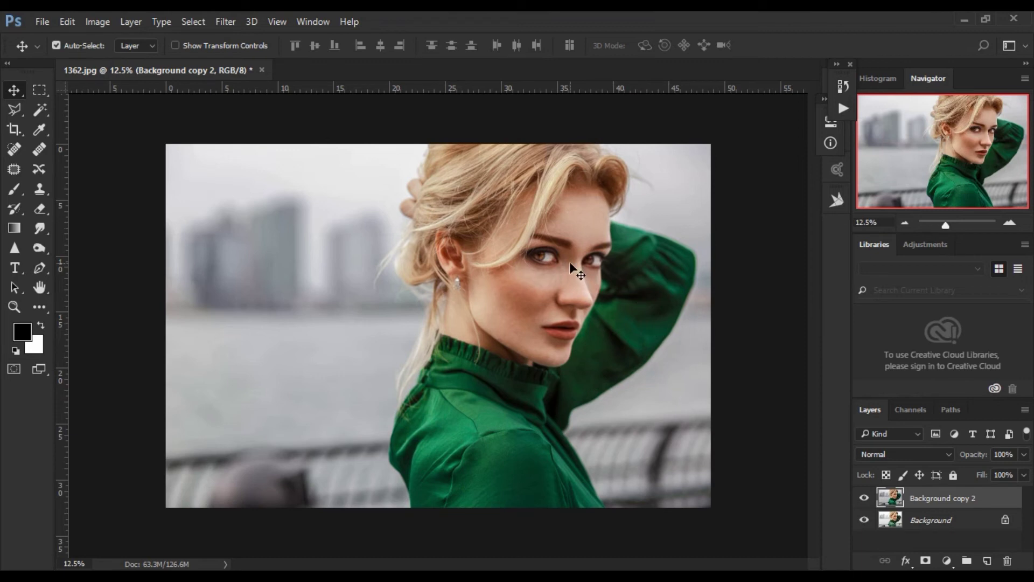
Add a Curves adjustment layer, lift its black point and pull down a new shadow point
{"action": "left_click", "coordinate": [948, 560]}
{"action": "left_click", "coordinate": [933, 319]}
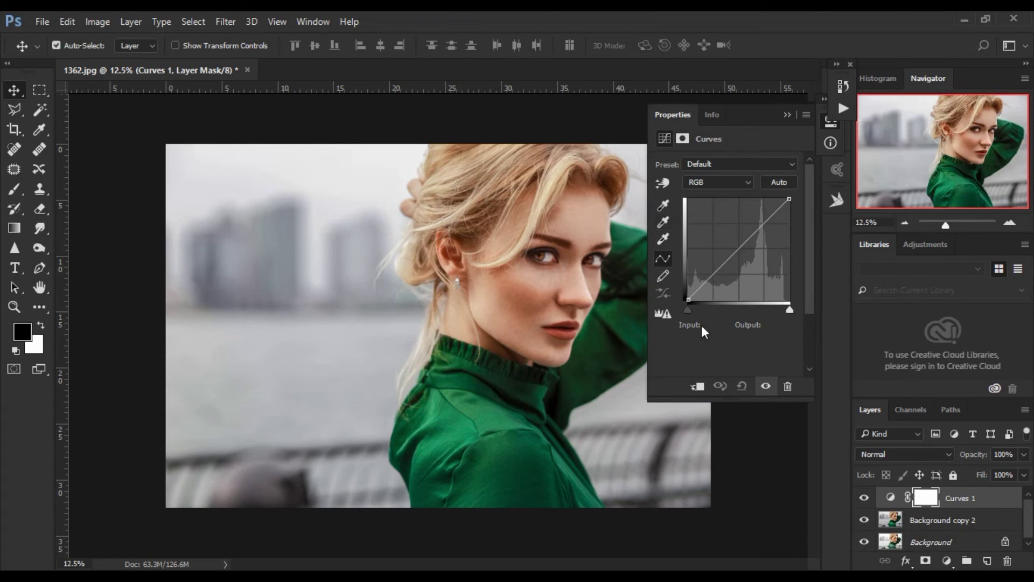
{"action": "left_click_drag", "start_coordinate": [689, 301], "coordinate": [688, 287]}
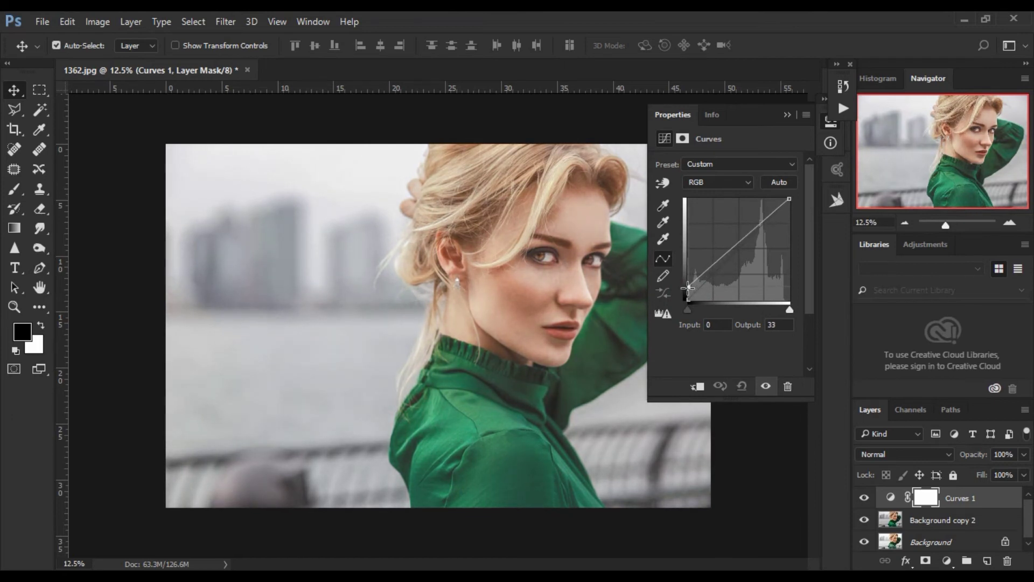
{"action": "left_click_drag", "start_coordinate": [708, 269], "coordinate": [710, 274]}
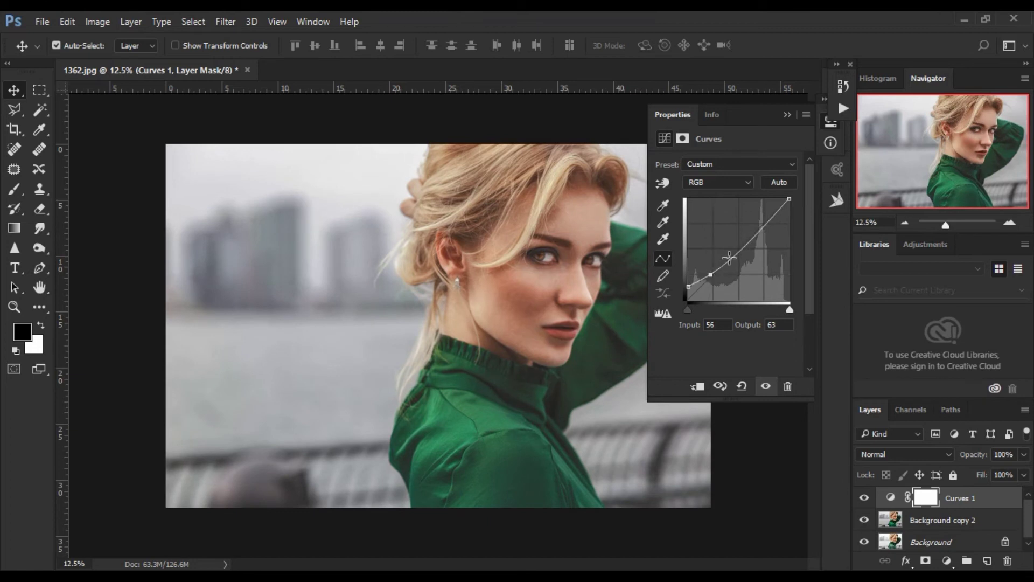
Add a slightly raised midtone point, then refine the black point to 37 and the shadow point
{"action": "left_click", "coordinate": [728, 258]}
{"action": "left_click_drag", "start_coordinate": [729, 257], "coordinate": [727, 259]}
{"action": "left_click_drag", "start_coordinate": [725, 259], "coordinate": [726, 259]}
{"action": "left_click_drag", "start_coordinate": [686, 300], "coordinate": [688, 284]}
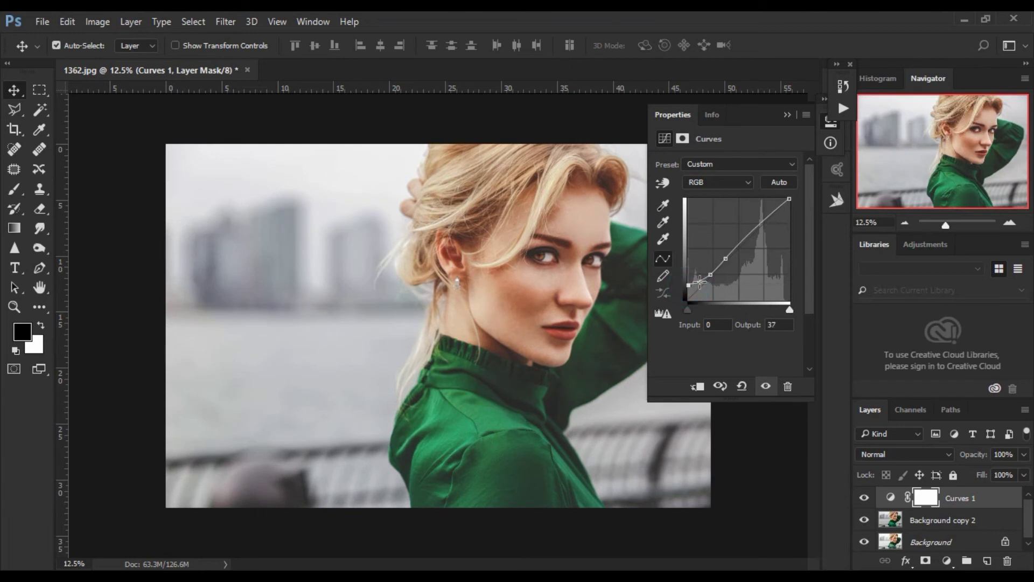
{"action": "left_click_drag", "start_coordinate": [711, 275], "coordinate": [713, 274]}
{"action": "left_click_drag", "start_coordinate": [711, 272], "coordinate": [712, 274]}
Collapse the Curves properties, zoom in on the woman's face, then back out to the full photo
{"action": "left_click", "coordinate": [787, 115]}
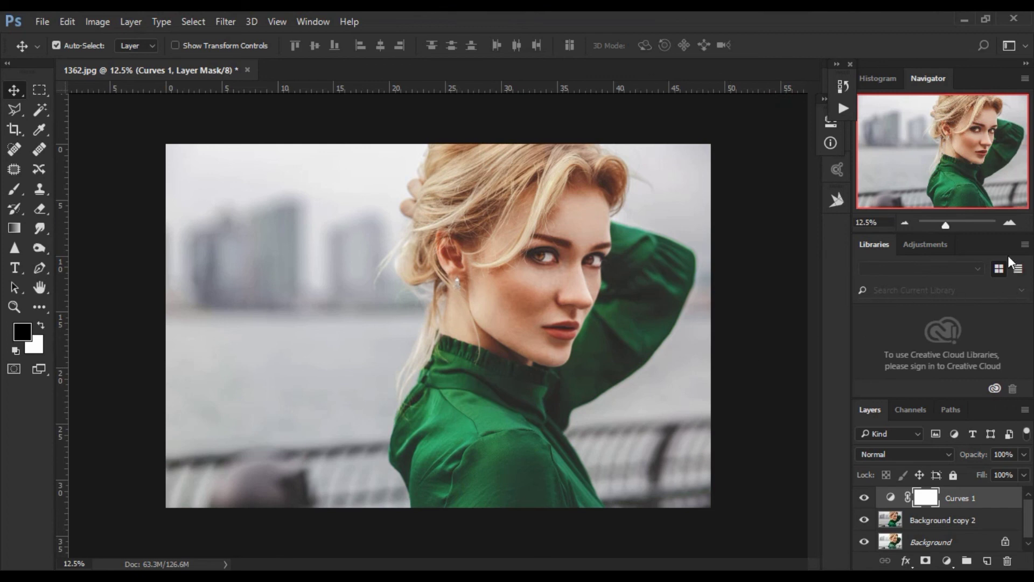
{"action": "left_click", "coordinate": [1009, 224]}
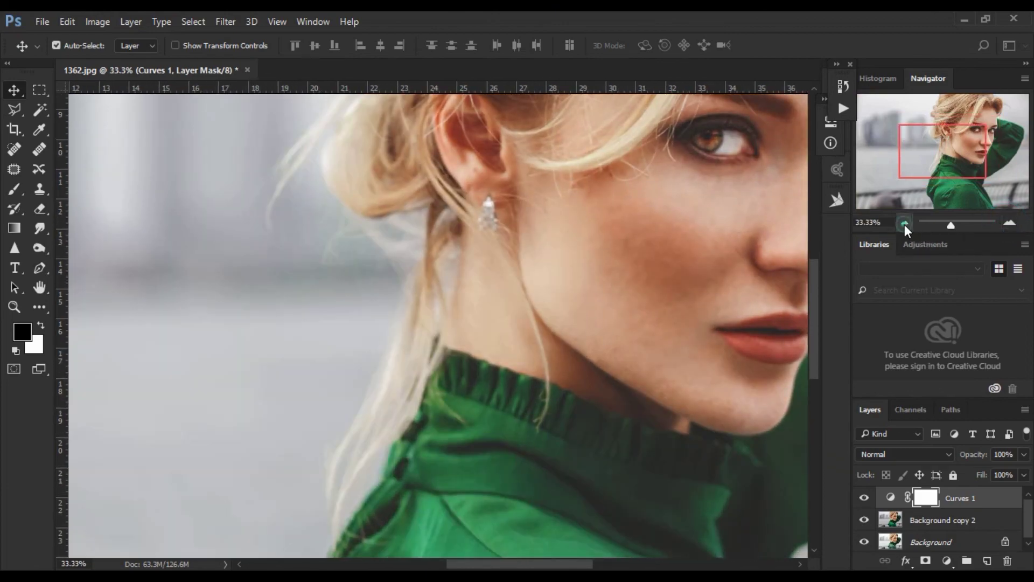
{"action": "left_click", "coordinate": [904, 224]}
{"action": "left_click", "coordinate": [904, 224]}
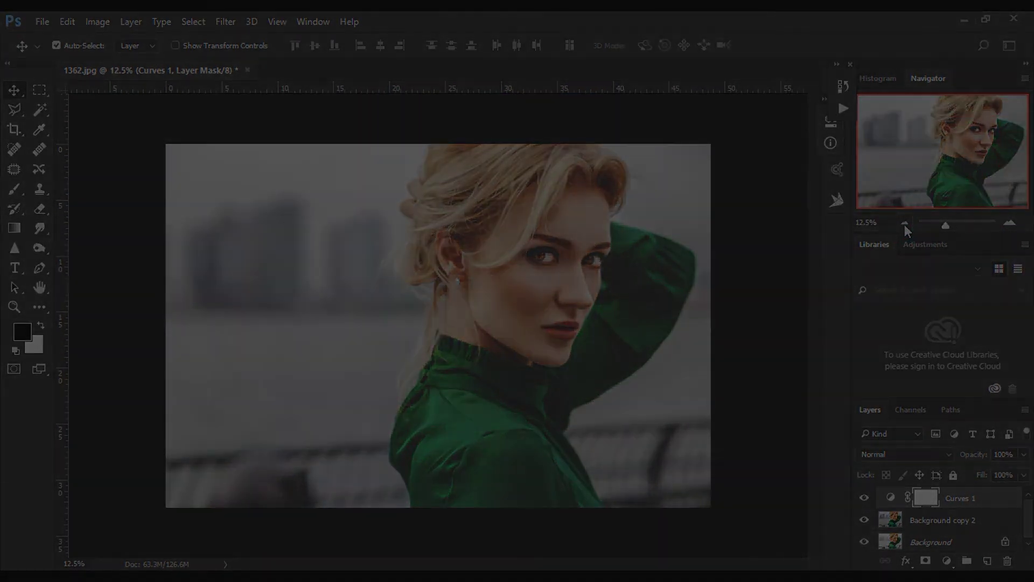